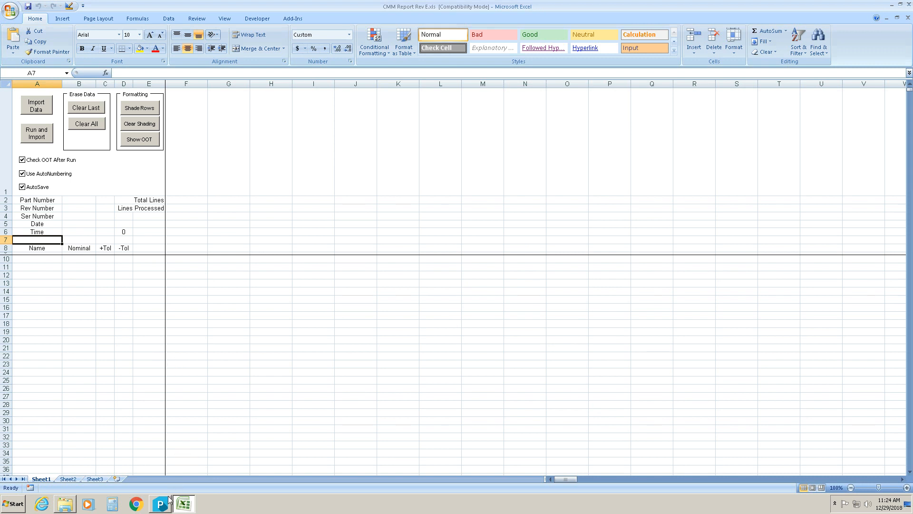
Step: Switch between the PC-DMIS measurement program and the Excel CMM report workbook to review the program's dimension results and the report's blank layout
{"action": "left_click", "coordinate": [162, 509]}
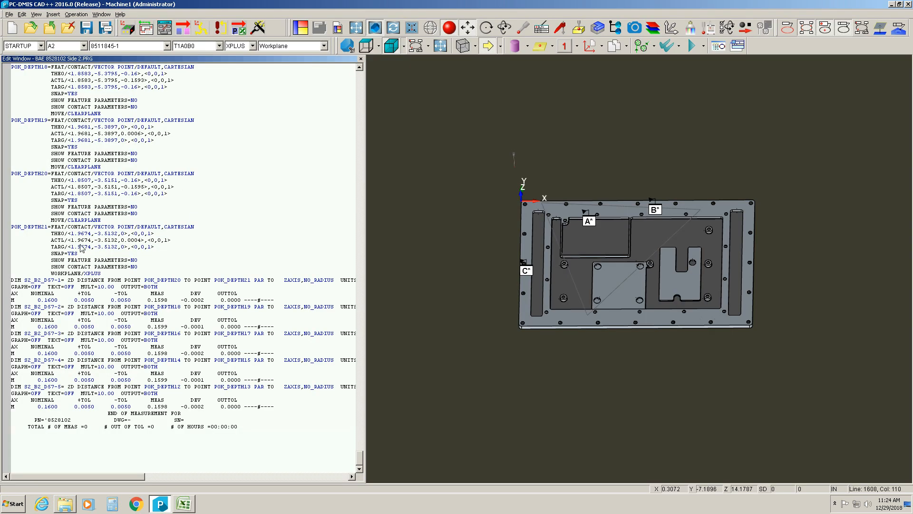
{"action": "left_click", "coordinate": [184, 504]}
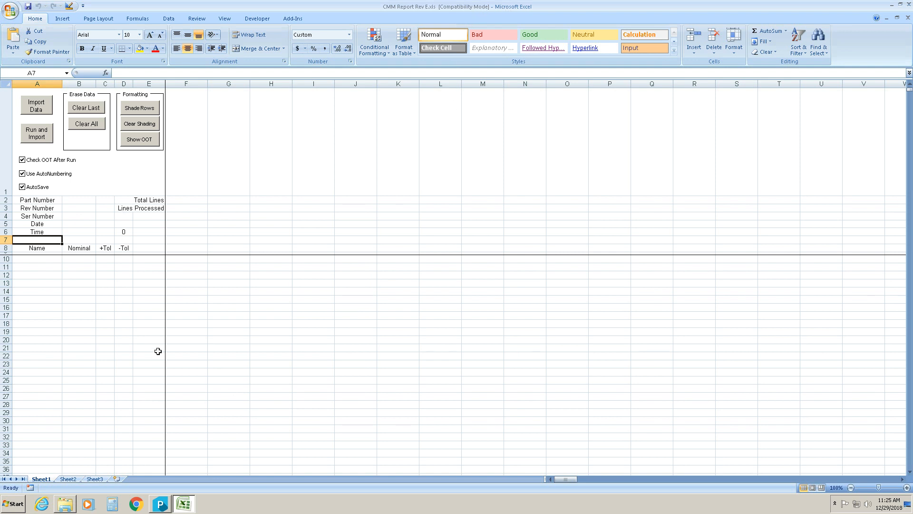
{"action": "left_click", "coordinate": [157, 510]}
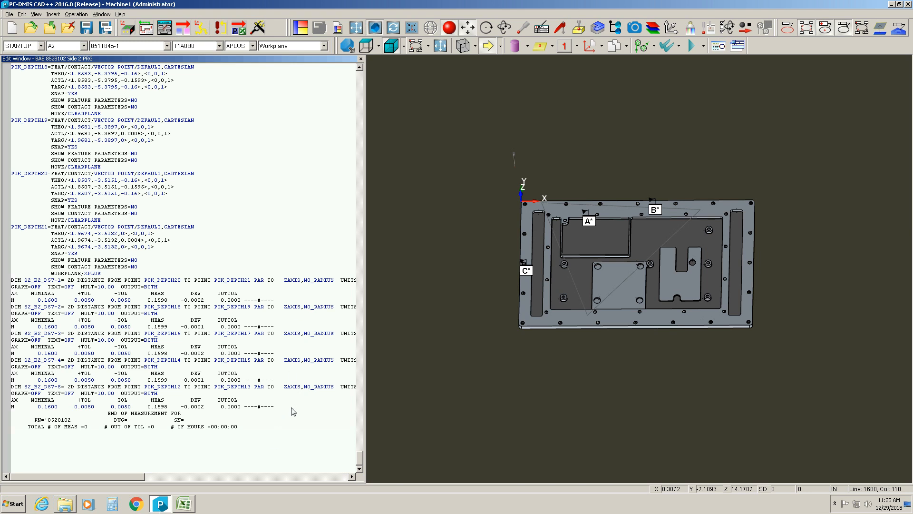
{"action": "left_click", "coordinate": [183, 503]}
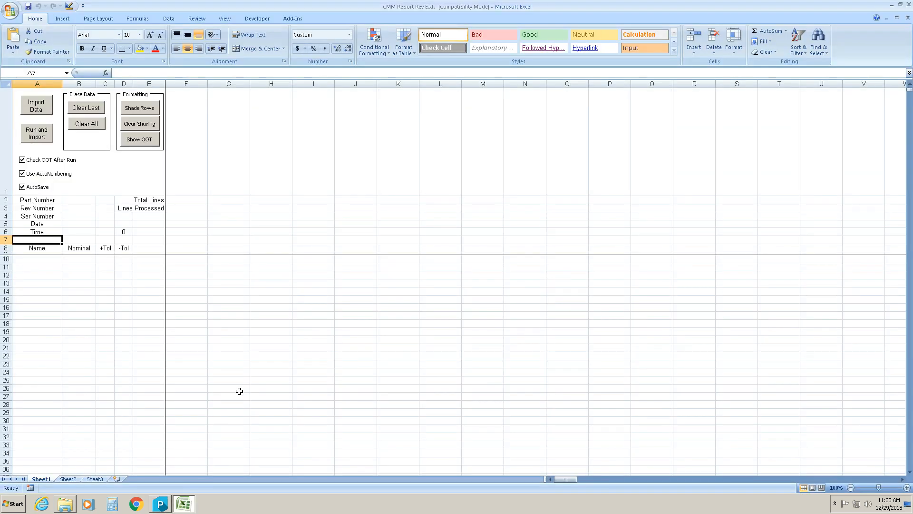
{"action": "left_click", "coordinate": [49, 261]}
{"action": "left_click", "coordinate": [40, 238]}
{"action": "left_click", "coordinate": [50, 259]}
{"action": "left_click", "coordinate": [50, 241]}
{"action": "mouse_move", "coordinate": [166, 506]}
{"action": "left_click", "coordinate": [163, 507]}
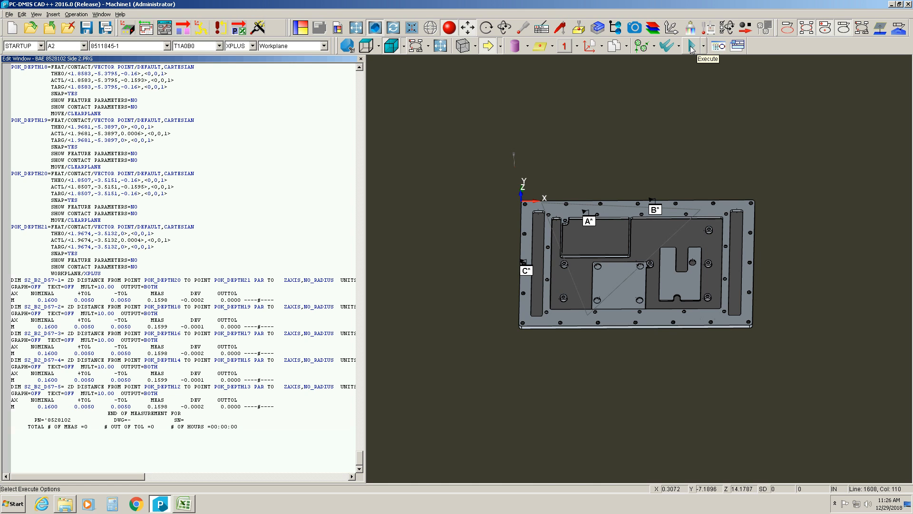
{"action": "left_click", "coordinate": [184, 504]}
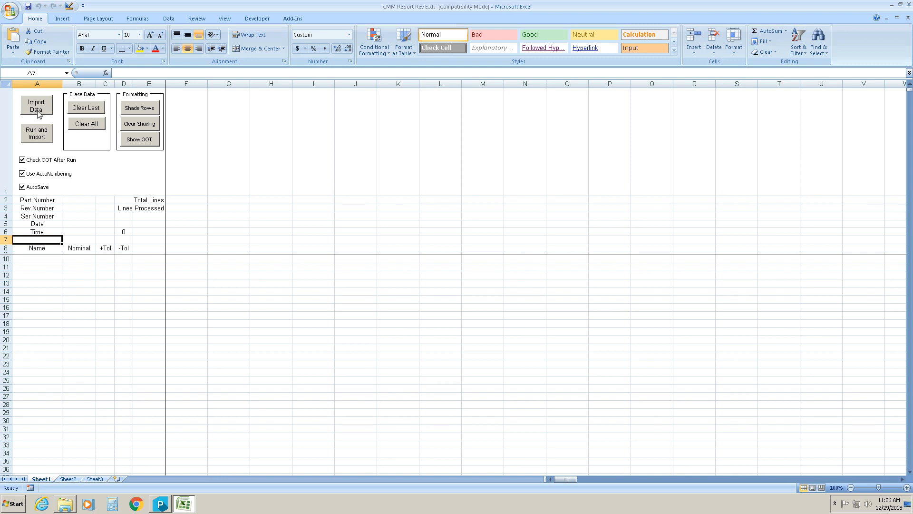
{"action": "left_click", "coordinate": [161, 505]}
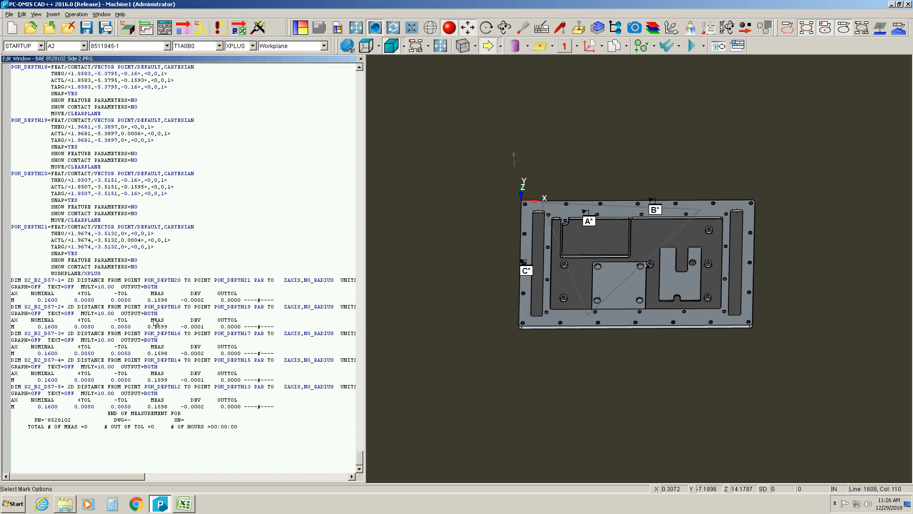
{"action": "left_click", "coordinate": [180, 507]}
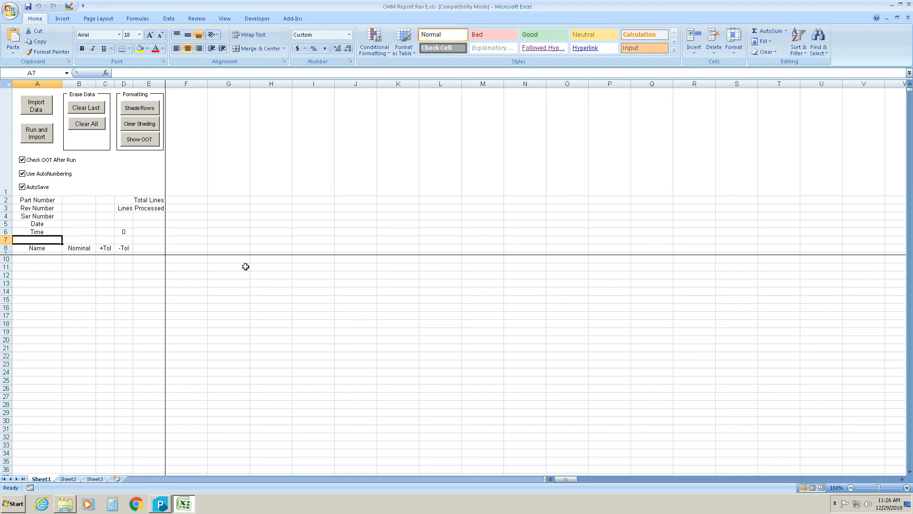
Step: Import the PC-DMIS measurement data into the blank CMM report and acknowledge completion
{"action": "left_click", "coordinate": [37, 107]}
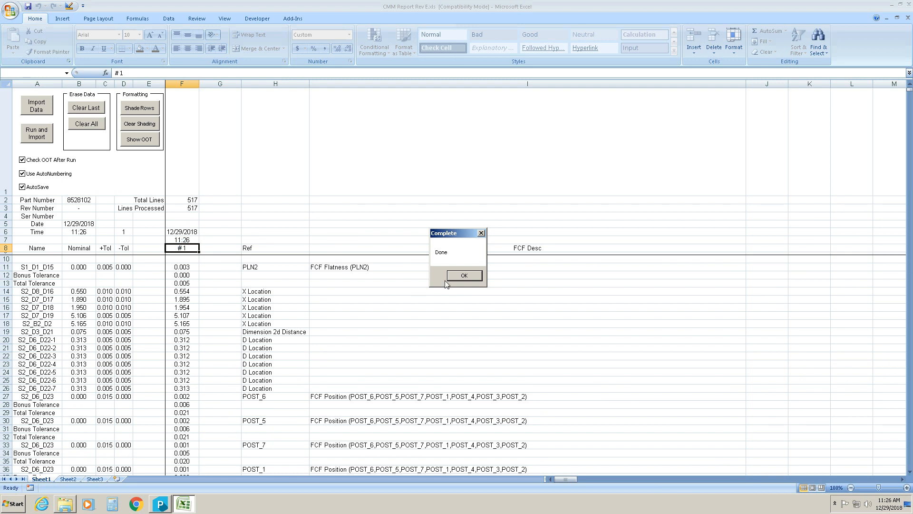
{"action": "left_click", "coordinate": [456, 277]}
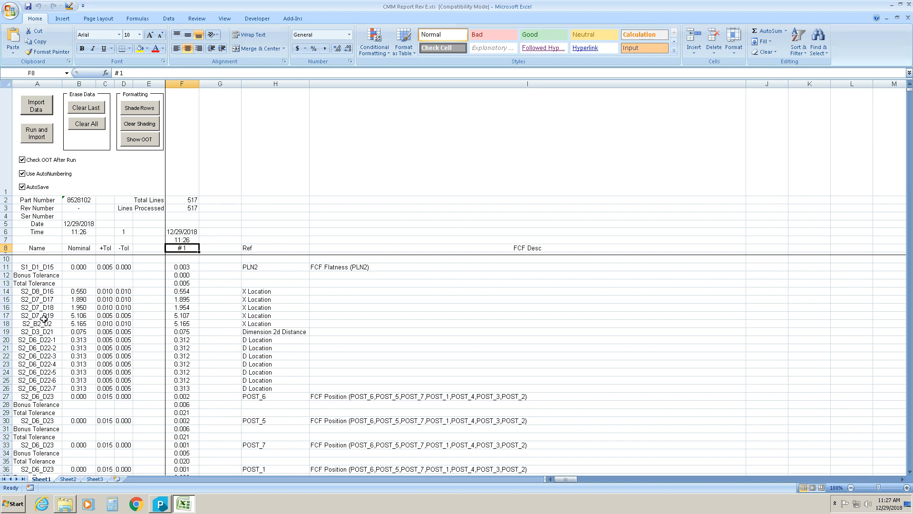
{"action": "left_click", "coordinate": [45, 240]}
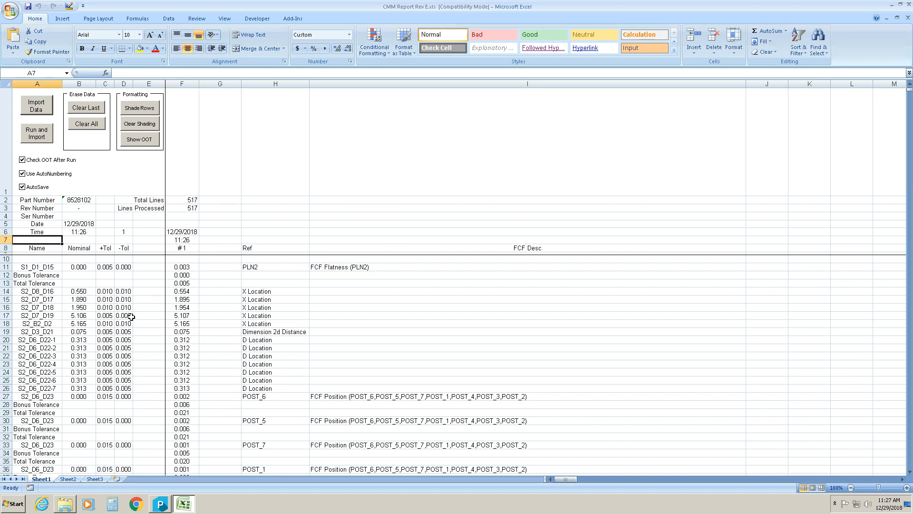
Step: Import the measurement data again as a second part run, without appending it to an existing column
{"action": "left_click", "coordinate": [32, 106]}
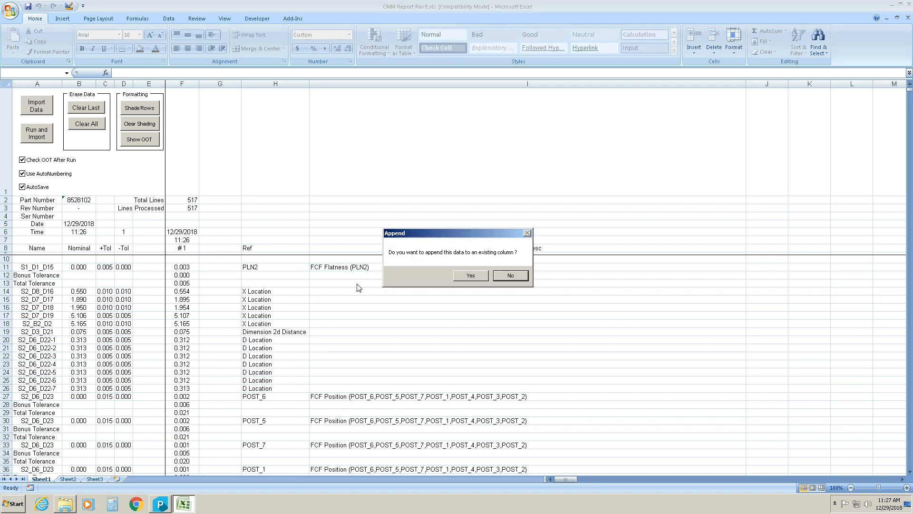
{"action": "left_click", "coordinate": [510, 279]}
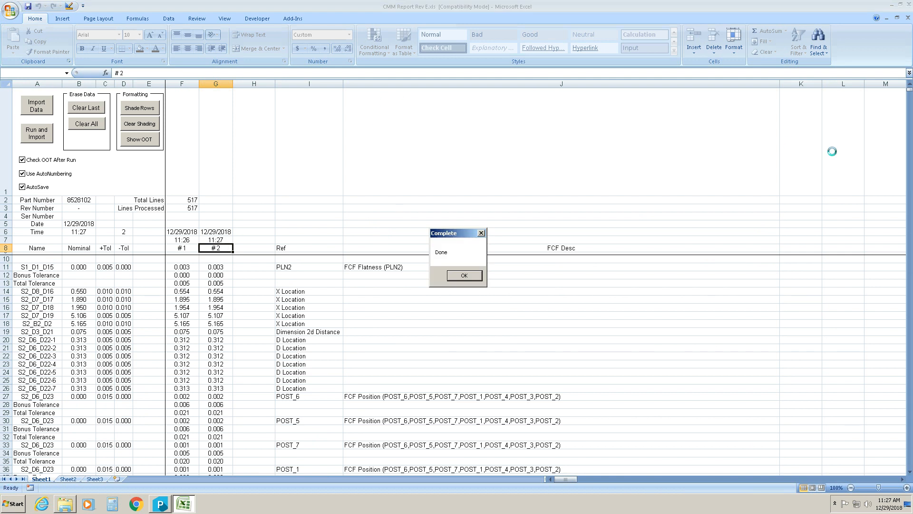
{"action": "left_click", "coordinate": [474, 275]}
{"action": "left_click_drag", "start_coordinate": [566, 478], "coordinate": [885, 479]}
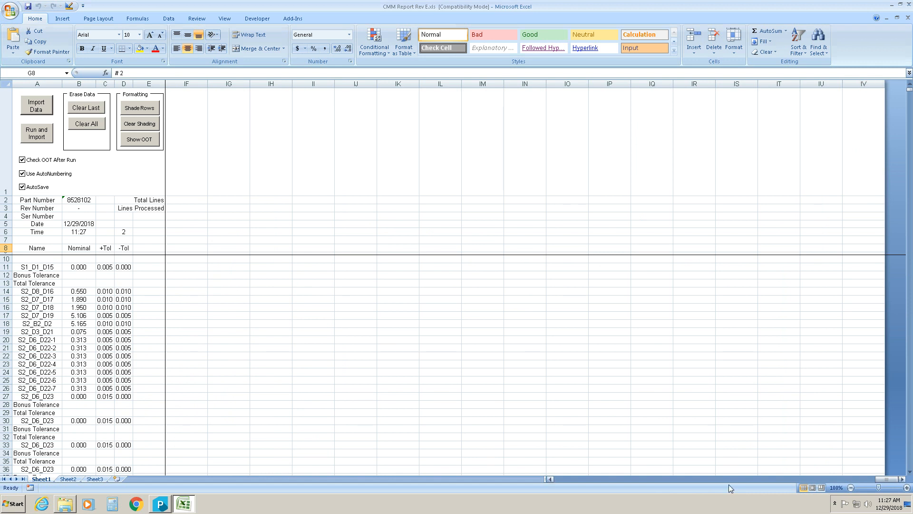
{"action": "left_click_drag", "start_coordinate": [881, 480], "coordinate": [566, 479]}
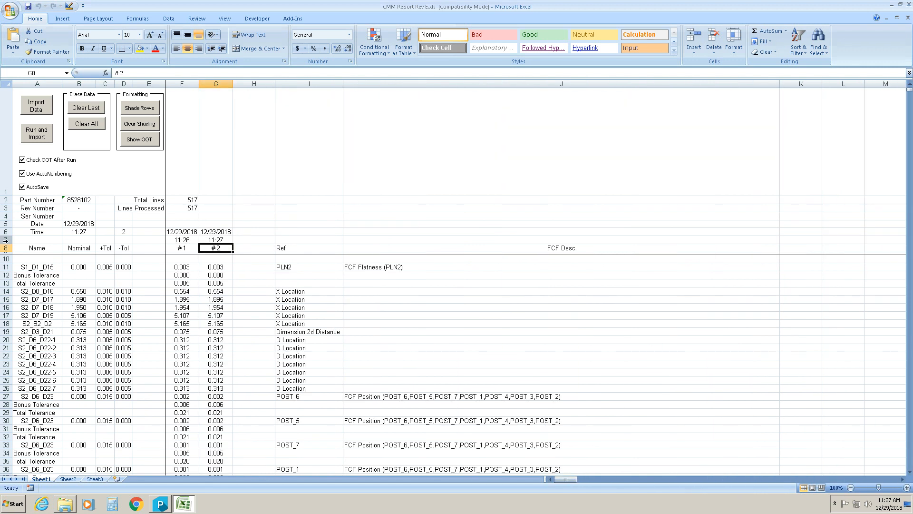
Step: Clear all data from the last part run in the report
{"action": "left_click", "coordinate": [24, 260]}
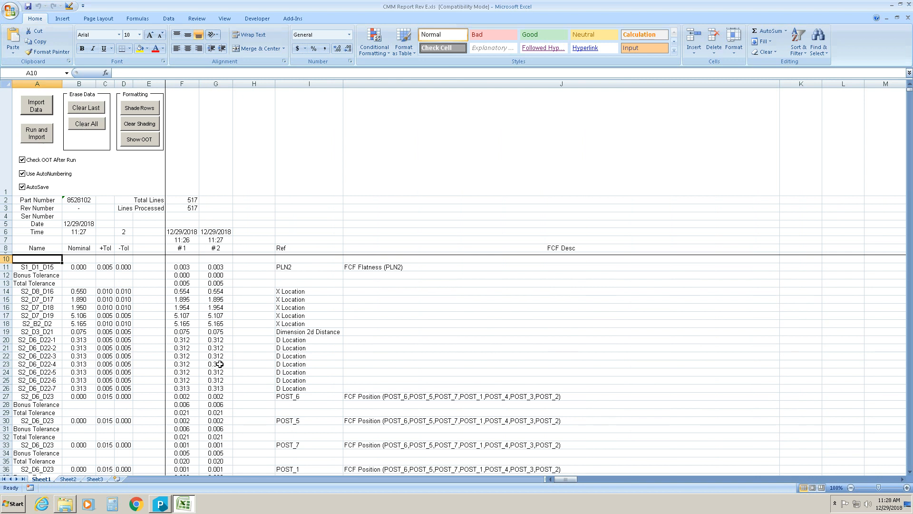
{"action": "left_click", "coordinate": [85, 108]}
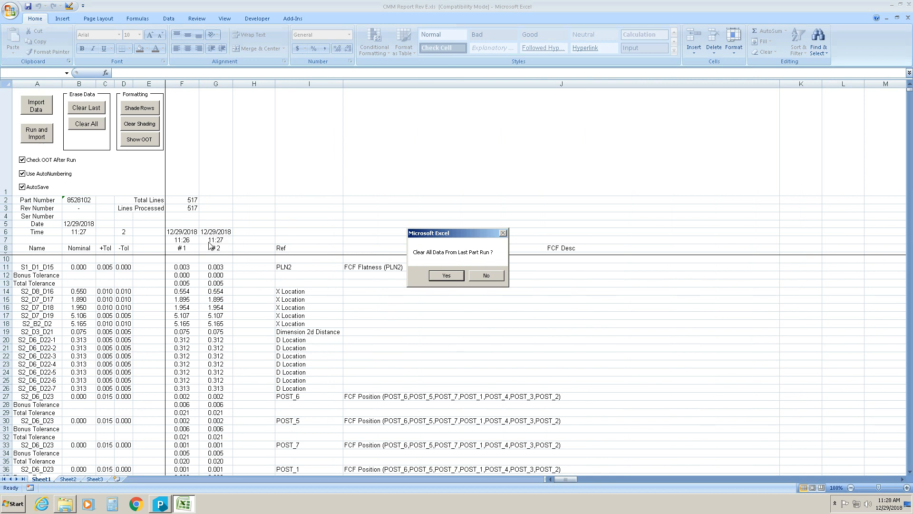
{"action": "left_click", "coordinate": [446, 276]}
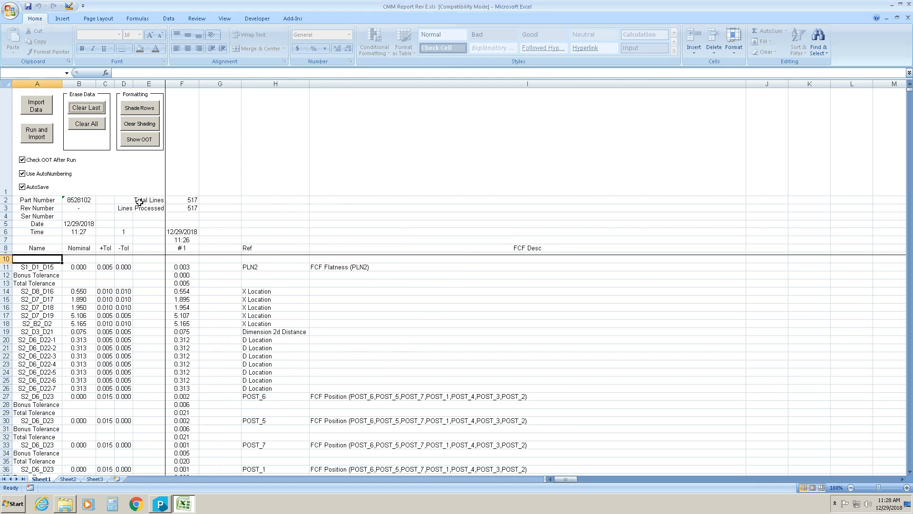
Step: Clear the entire report spreadsheet of imported data and select cell A7
{"action": "left_click", "coordinate": [93, 125]}
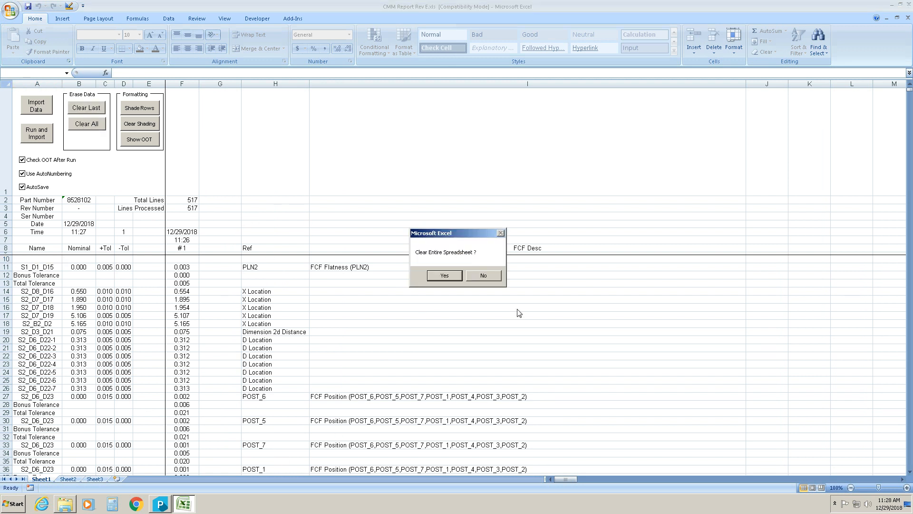
{"action": "left_click", "coordinate": [445, 276]}
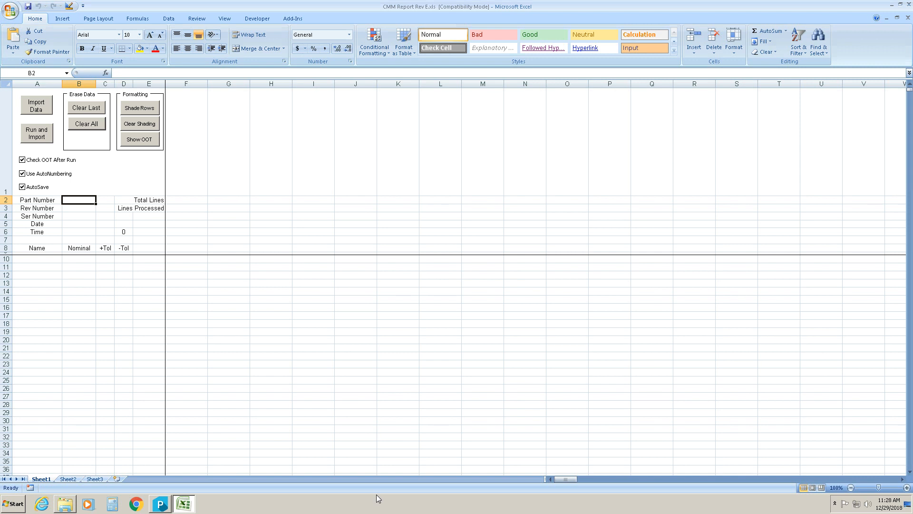
{"action": "left_click", "coordinate": [41, 239]}
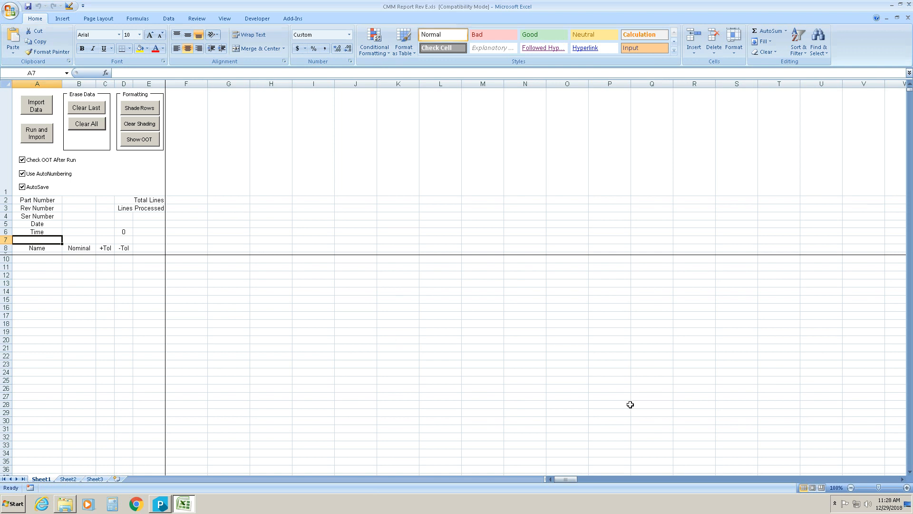
Step: Save a copy of the report workbook under the file name video in Excel 97-2003 format
{"action": "left_click", "coordinate": [10, 8]}
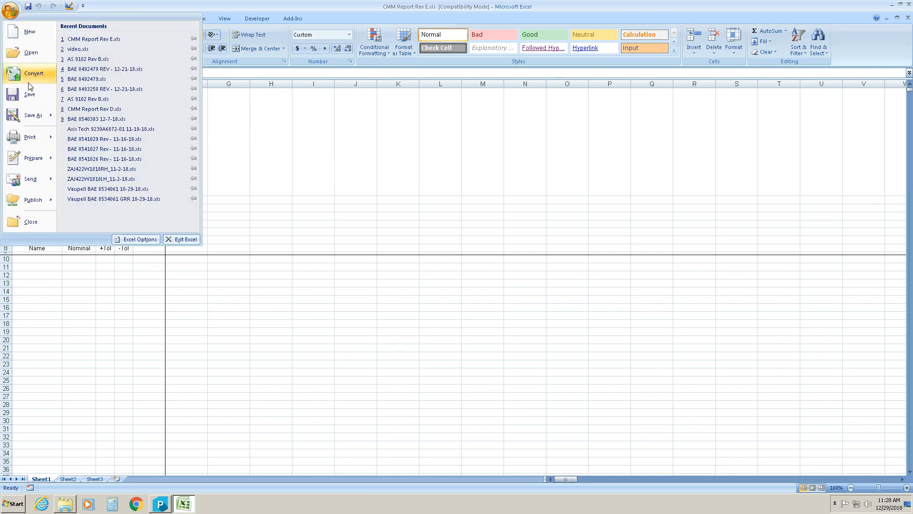
{"action": "left_click", "coordinate": [32, 115]}
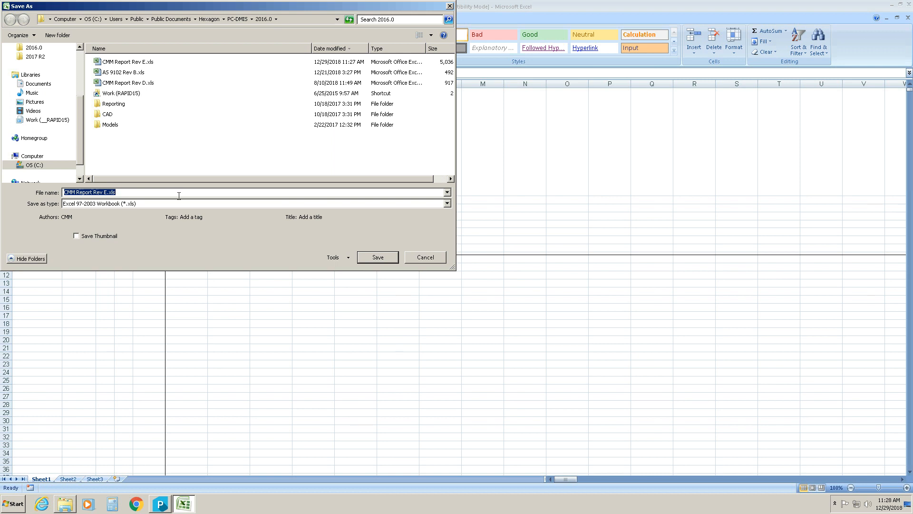
{"action": "type", "text": "video"}
{"action": "key", "text": "Return"}
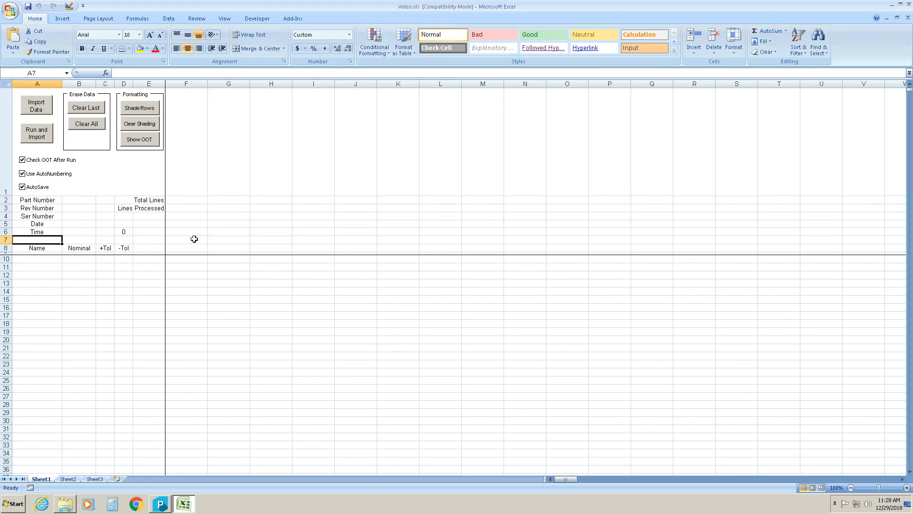
Step: Import the PC-DMIS measurement data into the saved workbook and select the first measured value in cell F11
{"action": "left_click", "coordinate": [36, 108]}
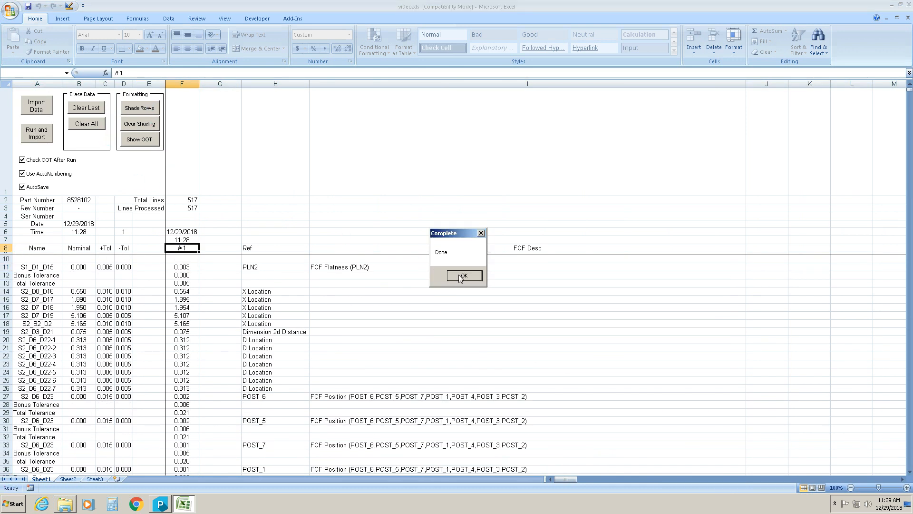
{"action": "left_click", "coordinate": [459, 277]}
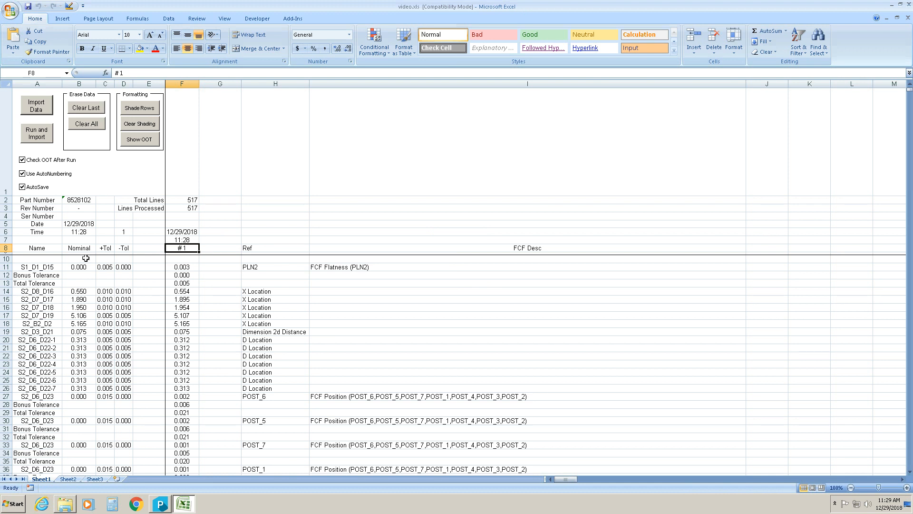
{"action": "left_click", "coordinate": [189, 269]}
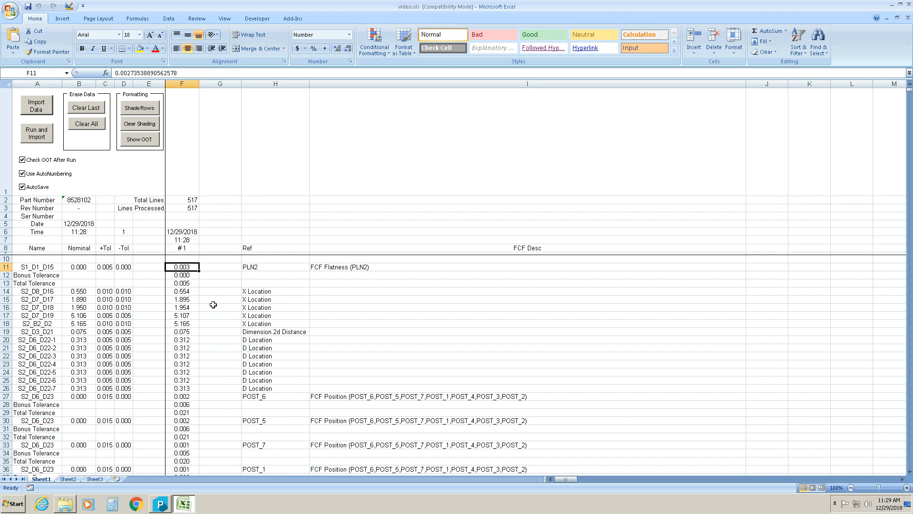
Step: Shade alternate report rows and clear the shading again
{"action": "left_click", "coordinate": [138, 108]}
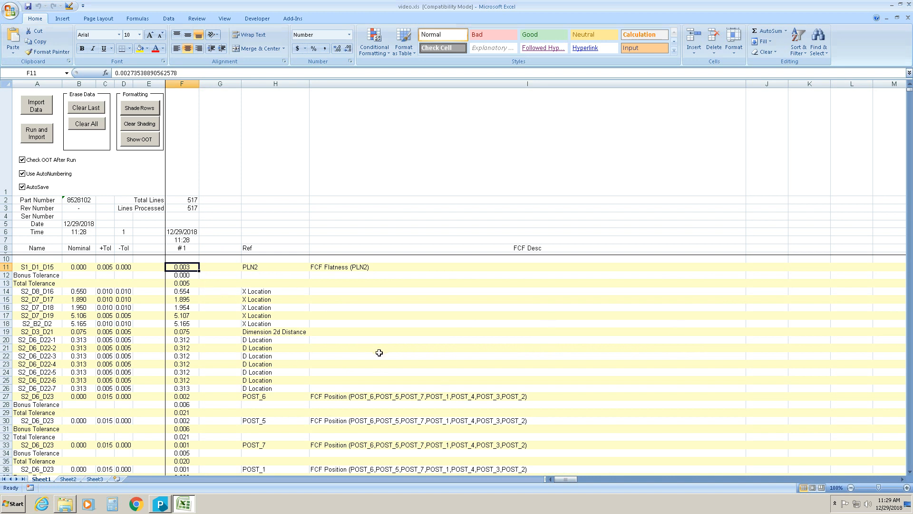
{"action": "left_click", "coordinate": [131, 131]}
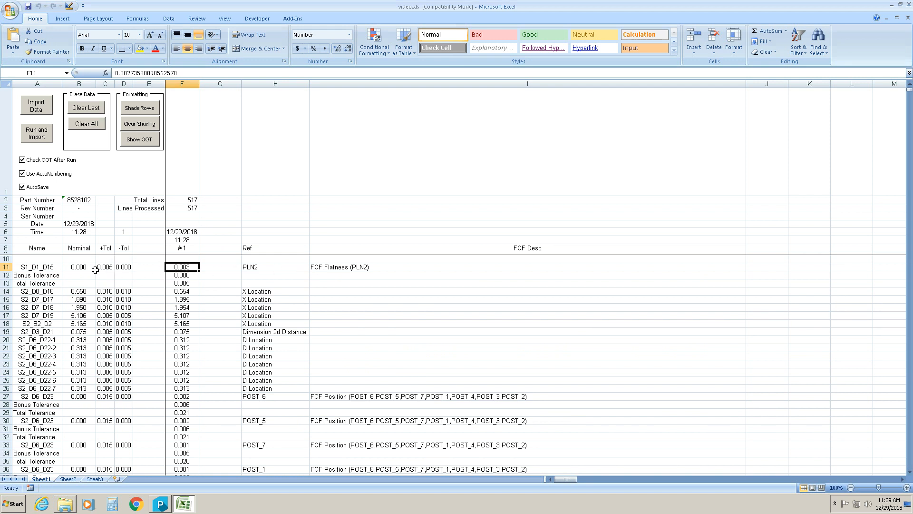
Step: Set the measured value of S1_D1_D15 in cell F11 to .008 and highlight the out-of-tolerance results
{"action": "type", "text": "."}
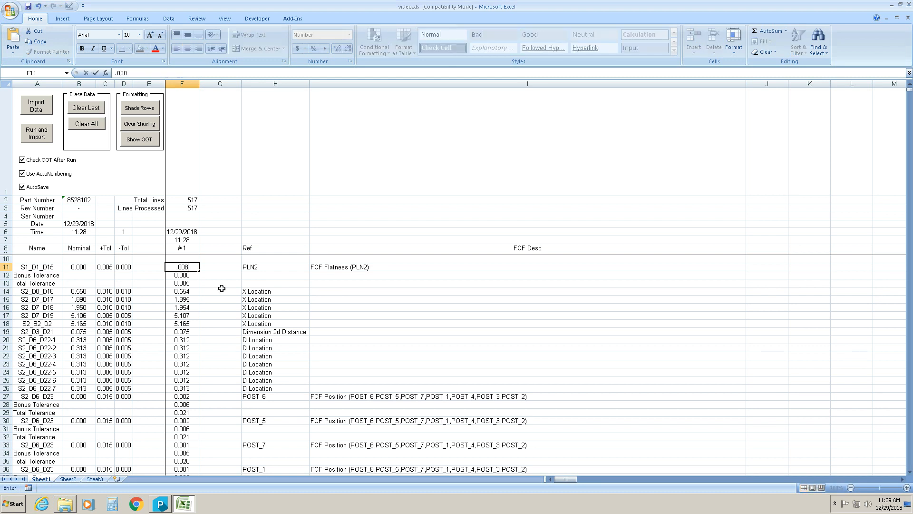
{"action": "left_click", "coordinate": [66, 277]}
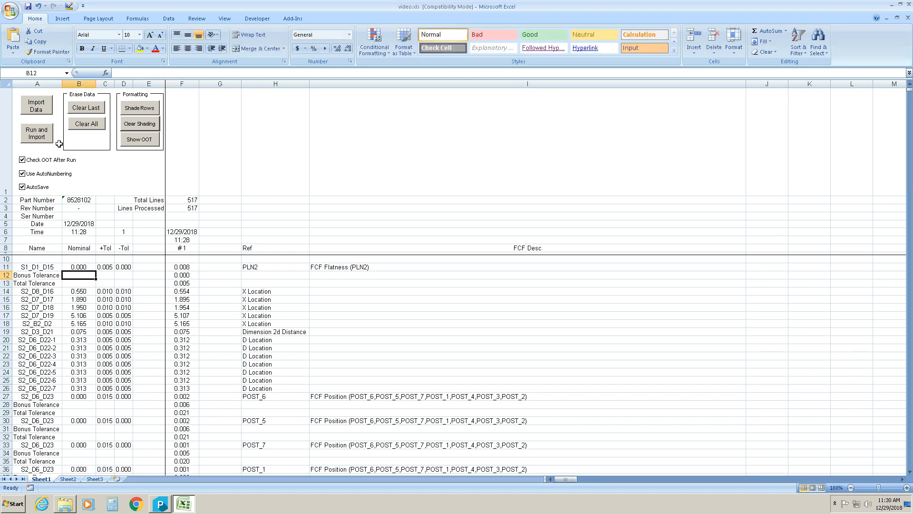
{"action": "left_click", "coordinate": [137, 141]}
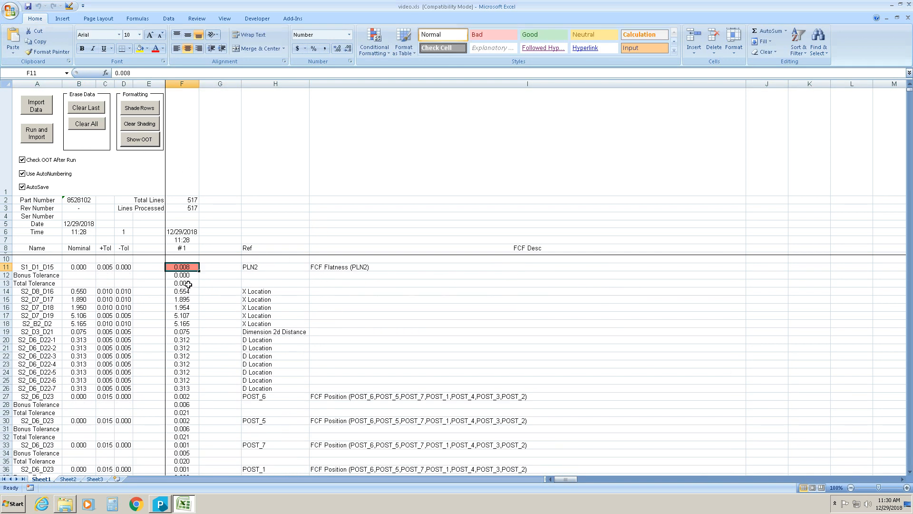
{"action": "left_click", "coordinate": [187, 284]}
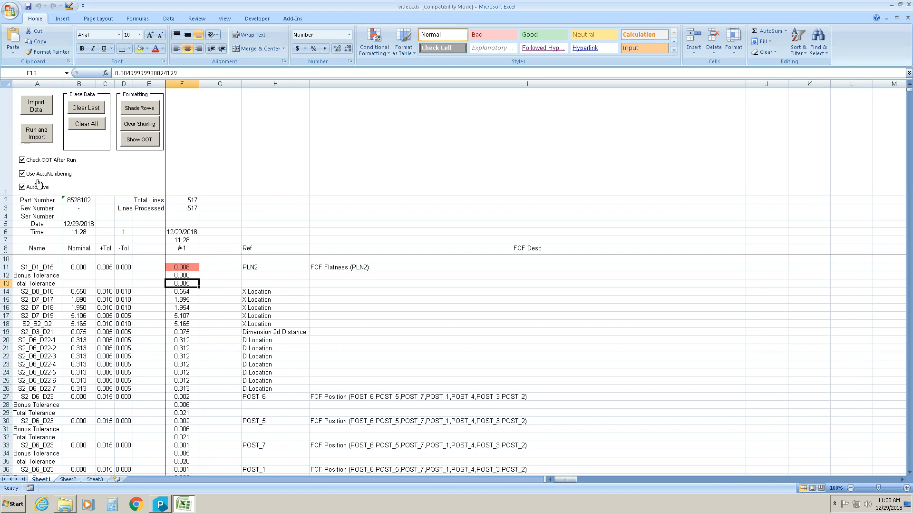
Step: Clear all imported data from the video.xls spreadsheet and select cell A7
{"action": "left_click", "coordinate": [86, 125]}
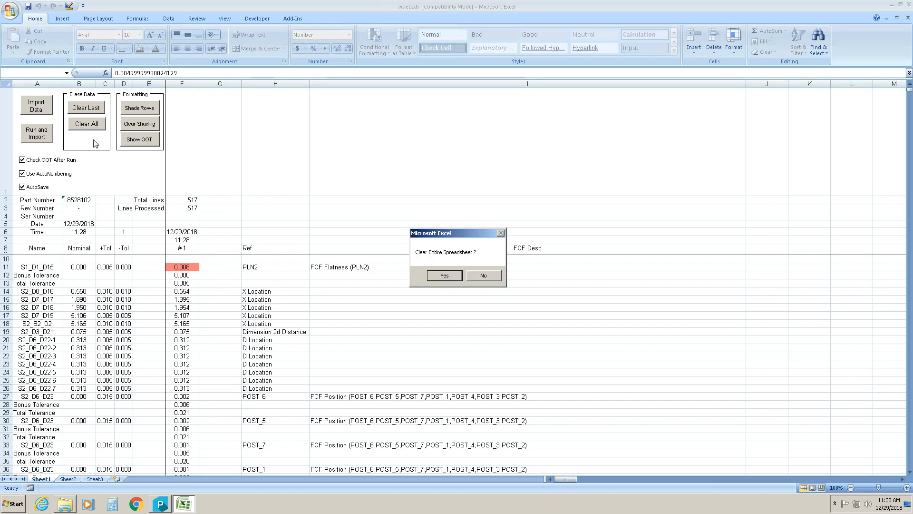
{"action": "left_click", "coordinate": [443, 274]}
{"action": "left_click", "coordinate": [54, 238]}
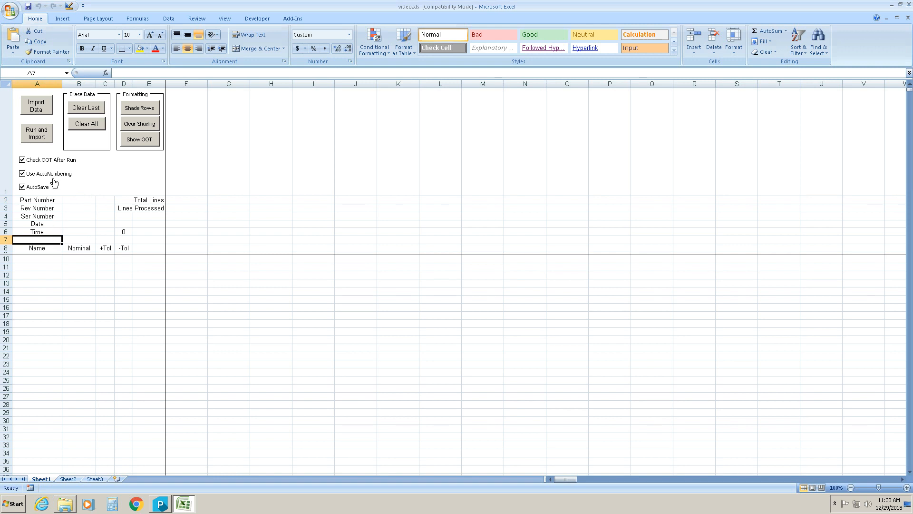
Step: Switch to PC-DMIS, close the current measurement routine and open BAE 8528102 Side 1.PRG
{"action": "left_click", "coordinate": [167, 502]}
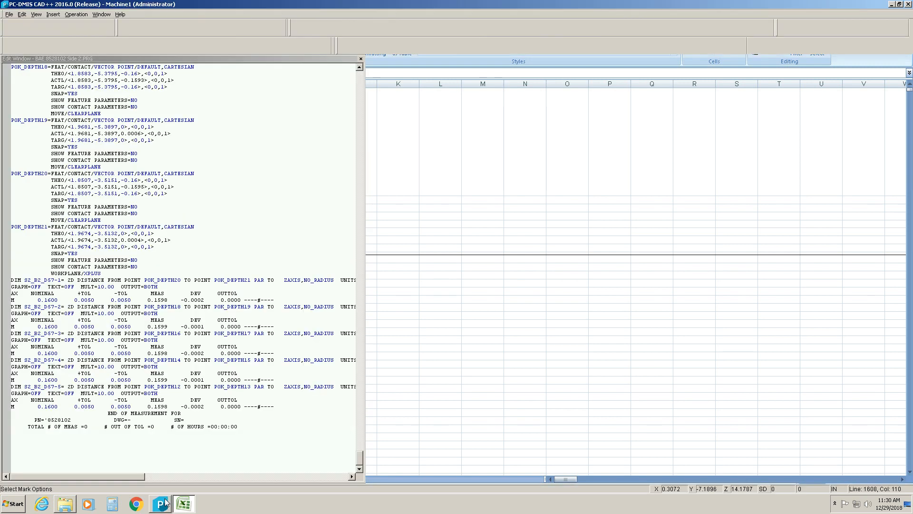
{"action": "left_click", "coordinate": [9, 14]}
{"action": "left_click", "coordinate": [87, 69]}
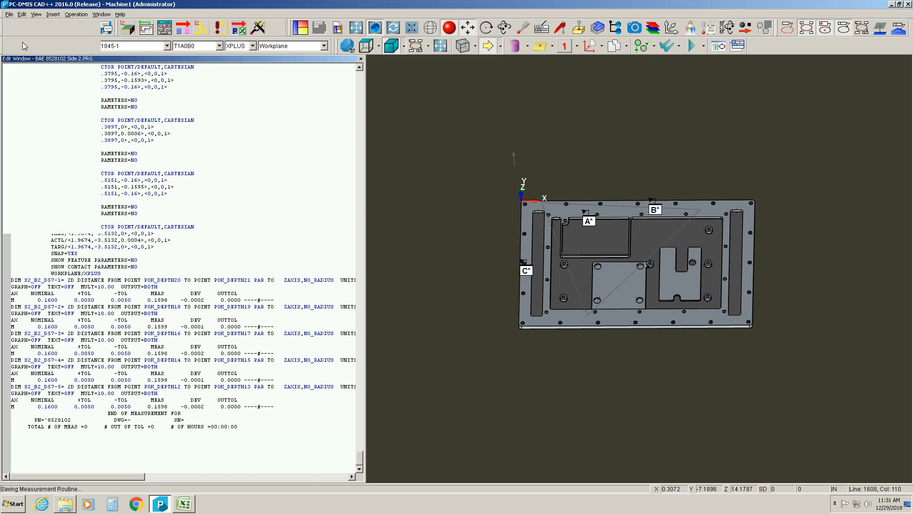
{"action": "left_click", "coordinate": [10, 14]}
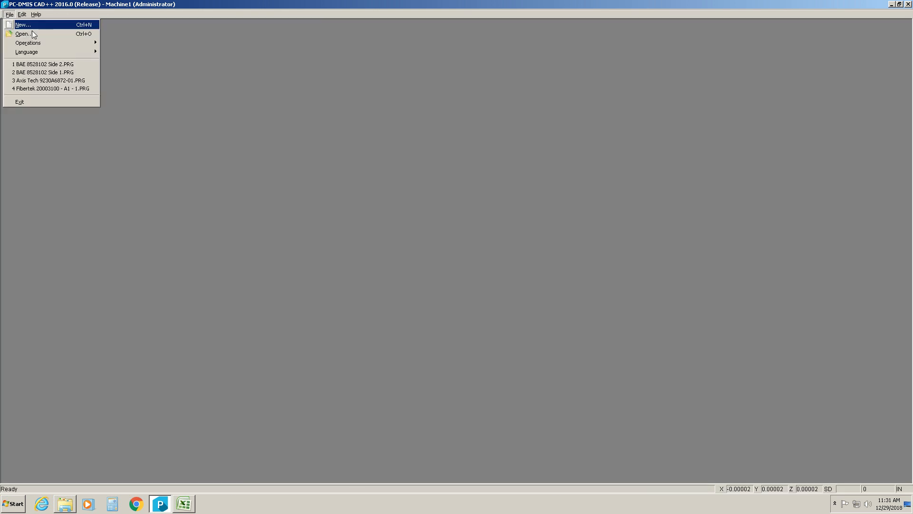
{"action": "left_click", "coordinate": [28, 70]}
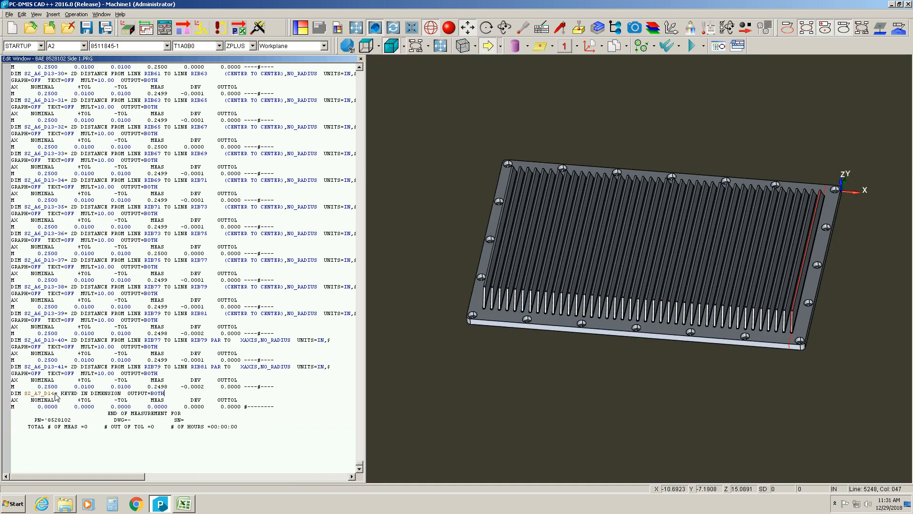
Step: Examine the keyed-in dimension S2_A7_D14 and its nominal, tolerance and measured values at the end of the routine
{"action": "left_click_drag", "start_coordinate": [61, 396], "coordinate": [121, 395]}
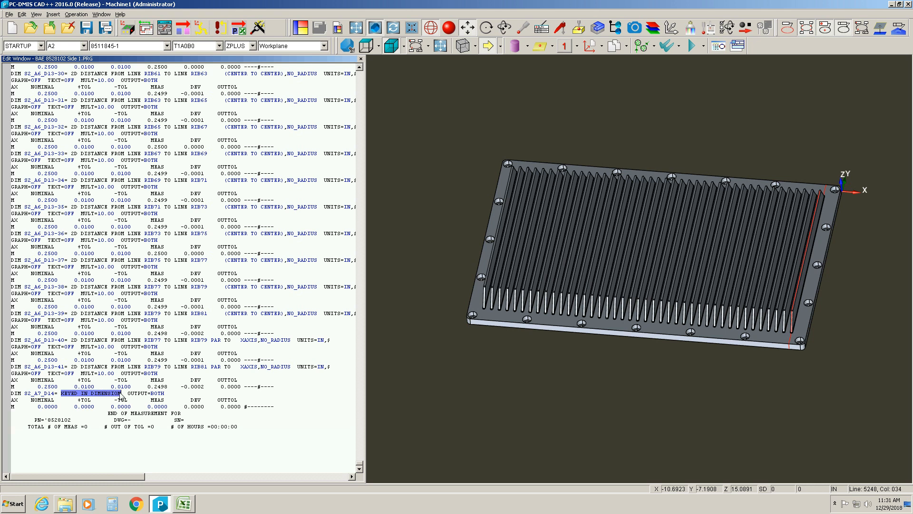
{"action": "left_click", "coordinate": [121, 395]}
{"action": "left_click_drag", "start_coordinate": [64, 396], "coordinate": [122, 395]}
{"action": "left_click_drag", "start_coordinate": [37, 407], "coordinate": [168, 408]}
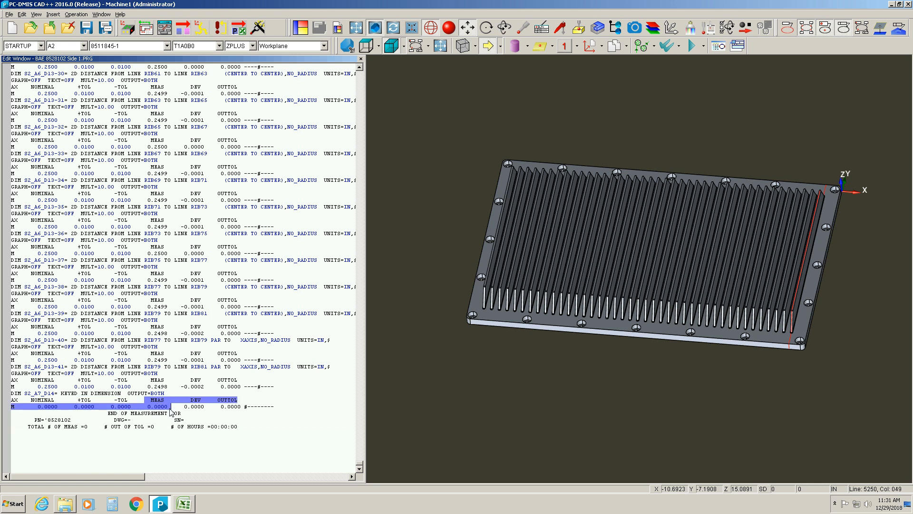
{"action": "left_click", "coordinate": [169, 408]}
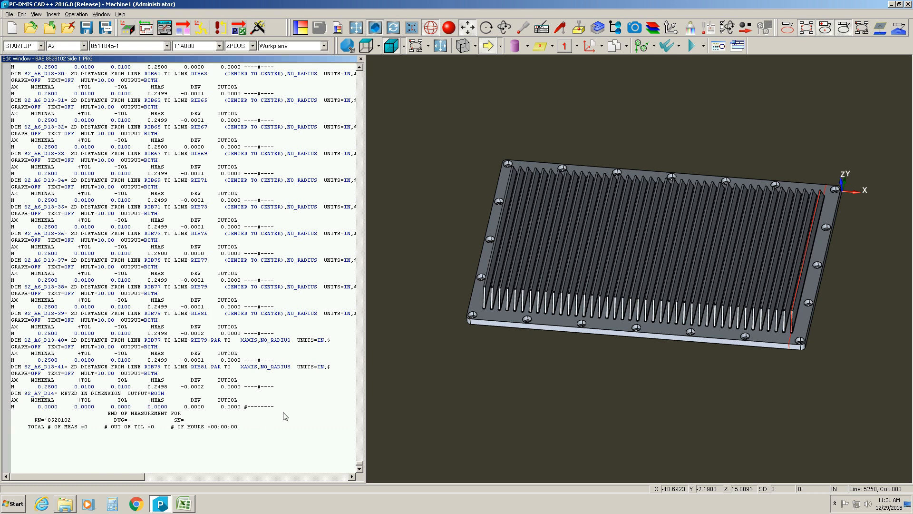
Step: Switch to Excel and import the Side 1 routine's measurement data into the video.xls report
{"action": "mouse_move", "coordinate": [182, 508]}
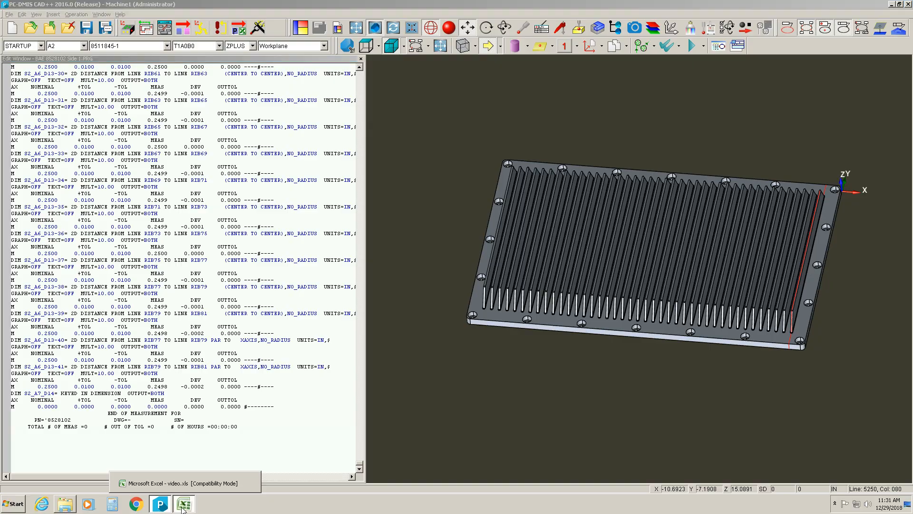
{"action": "left_click", "coordinate": [182, 508]}
{"action": "left_click", "coordinate": [44, 106]}
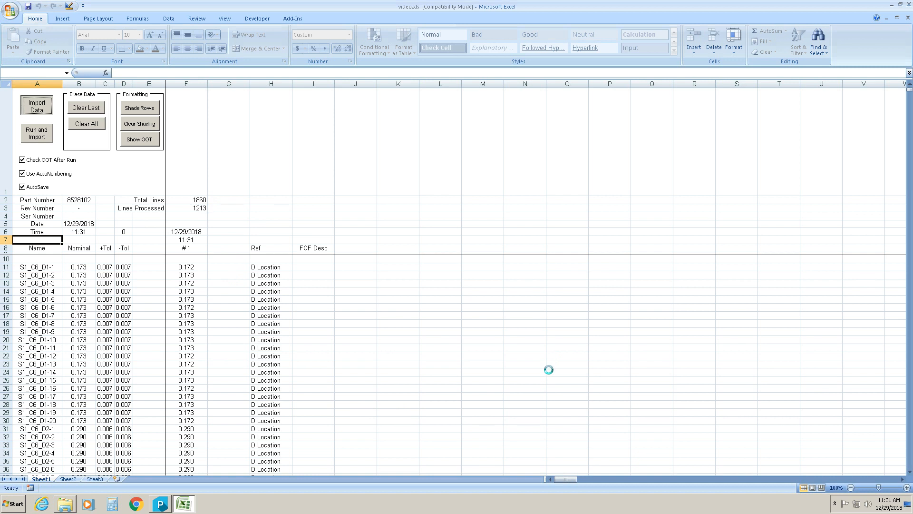
{"action": "left_click", "coordinate": [162, 505]}
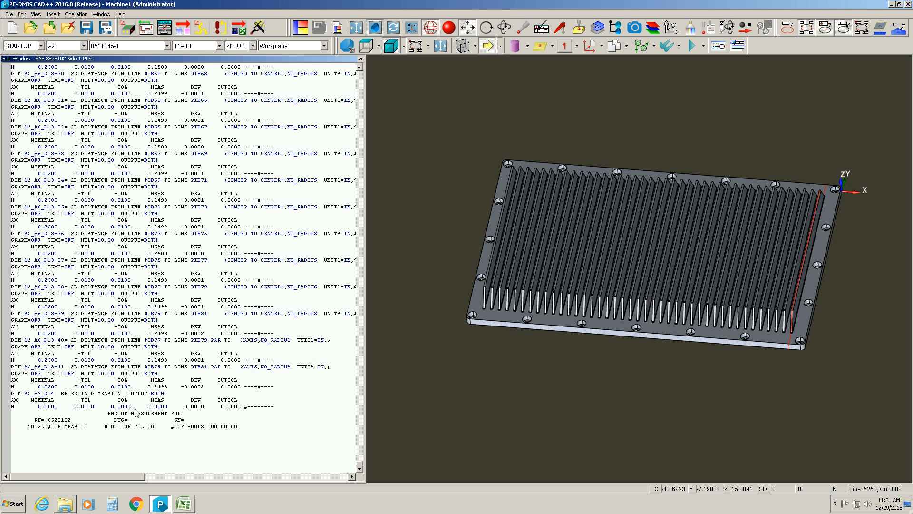
{"action": "left_click", "coordinate": [181, 504]}
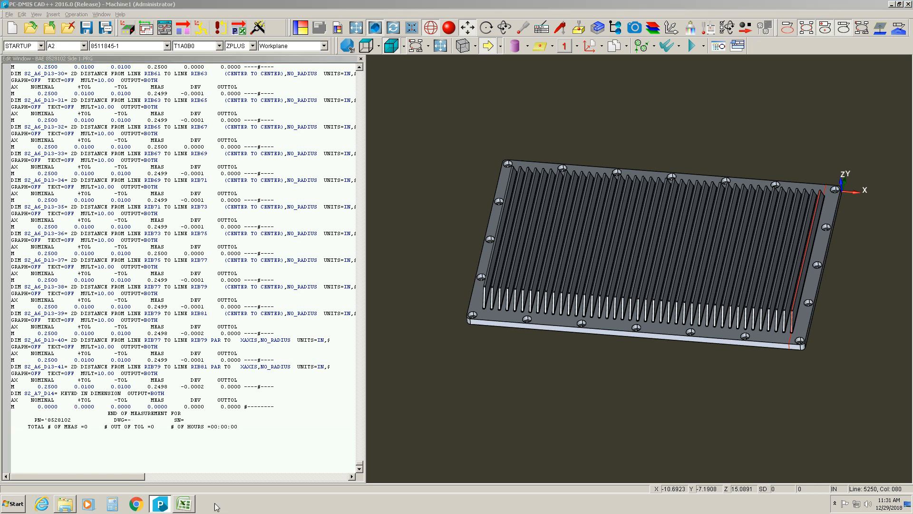
{"action": "mouse_move", "coordinate": [188, 508]}
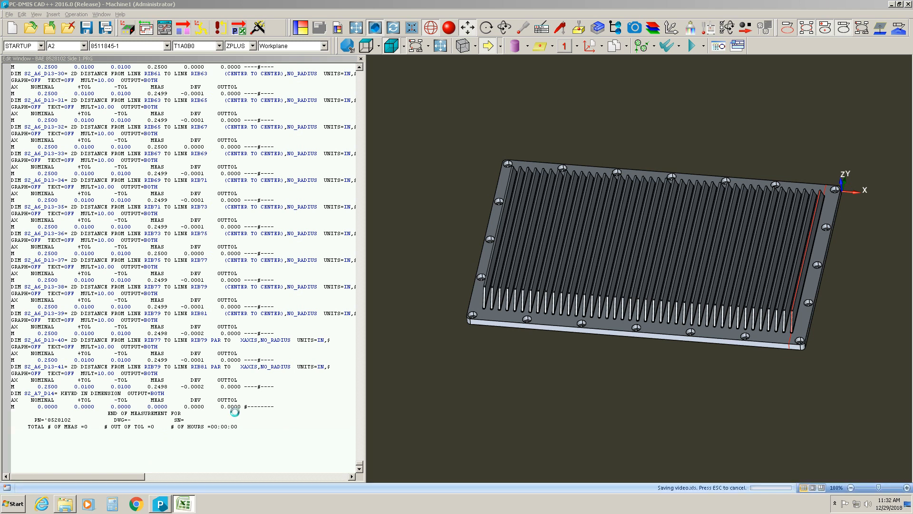
{"action": "left_click", "coordinate": [185, 503]}
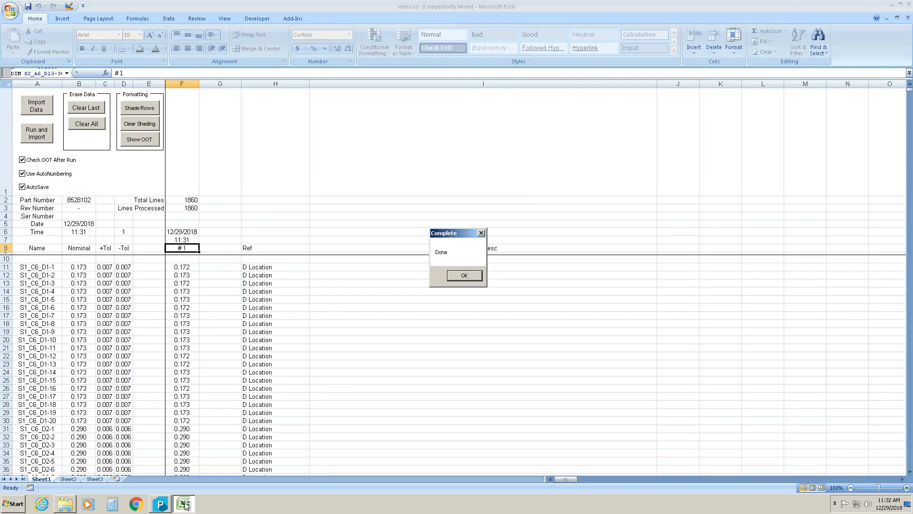
{"action": "left_click", "coordinate": [455, 277]}
Step: Review the imported rows down to the last dimension and select the S2_A7_D14 result in cell F420
{"action": "scroll", "coordinate": [218, 356], "scroll_direction": "down", "scroll_amount": 15}
{"action": "scroll", "coordinate": [218, 356], "scroll_direction": "down", "scroll_amount": 20}
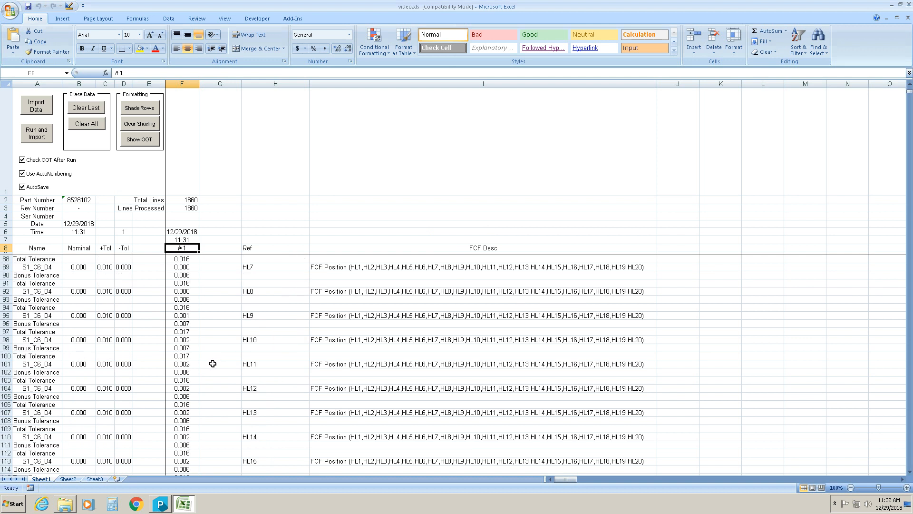
{"action": "scroll", "coordinate": [196, 383], "scroll_direction": "down", "scroll_amount": 20}
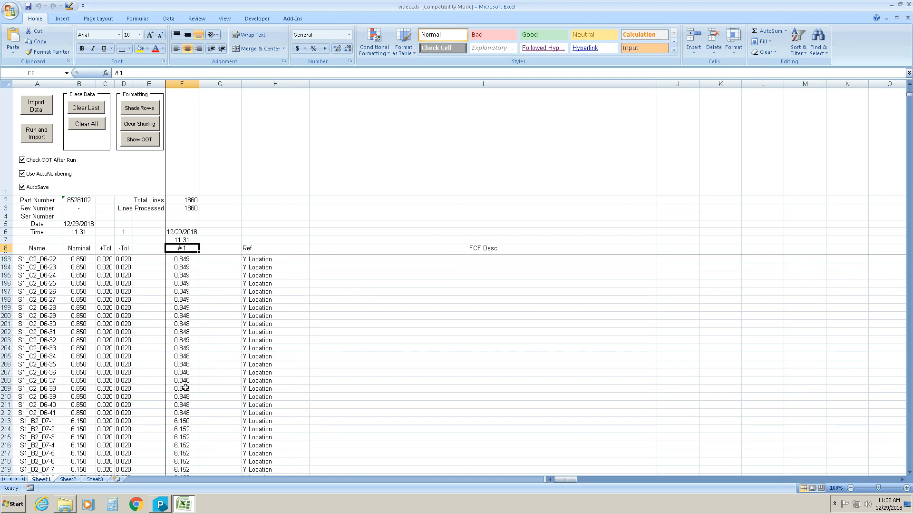
{"action": "scroll", "coordinate": [169, 381], "scroll_direction": "down", "scroll_amount": 20}
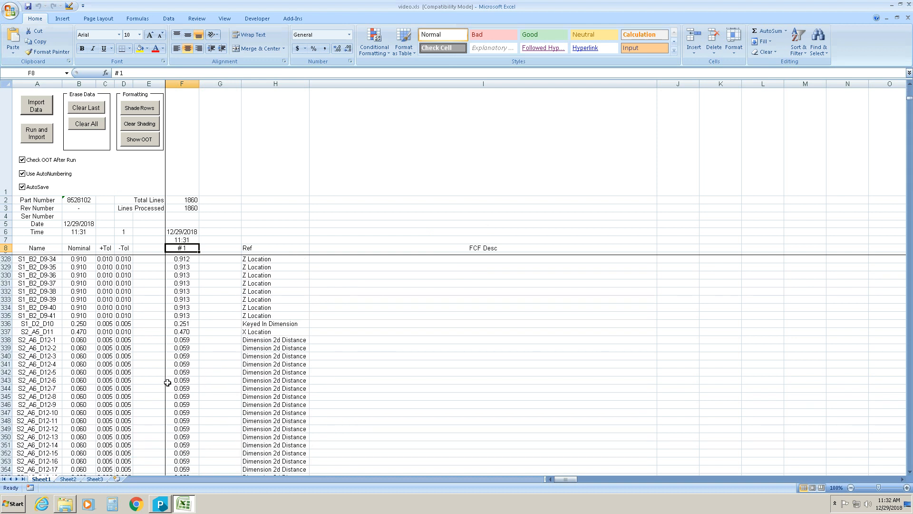
{"action": "scroll", "coordinate": [167, 387], "scroll_direction": "up", "scroll_amount": 3}
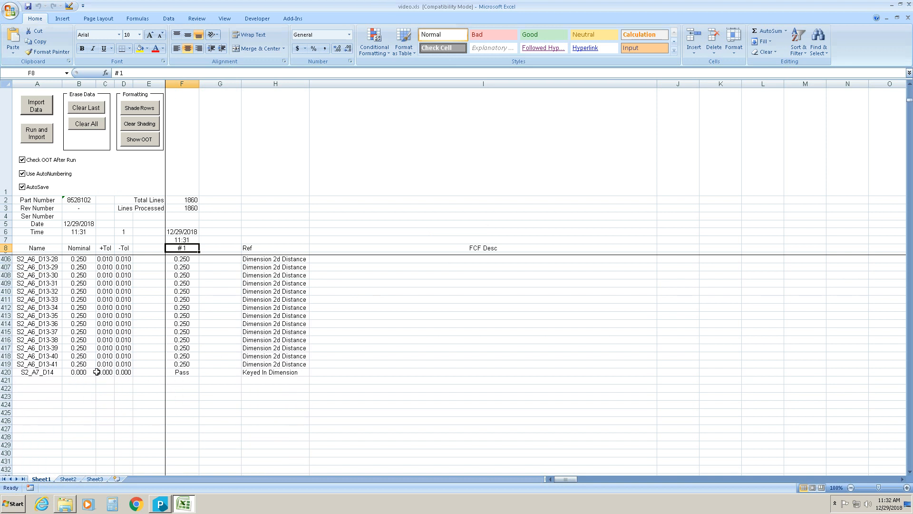
{"action": "left_click", "coordinate": [176, 374]}
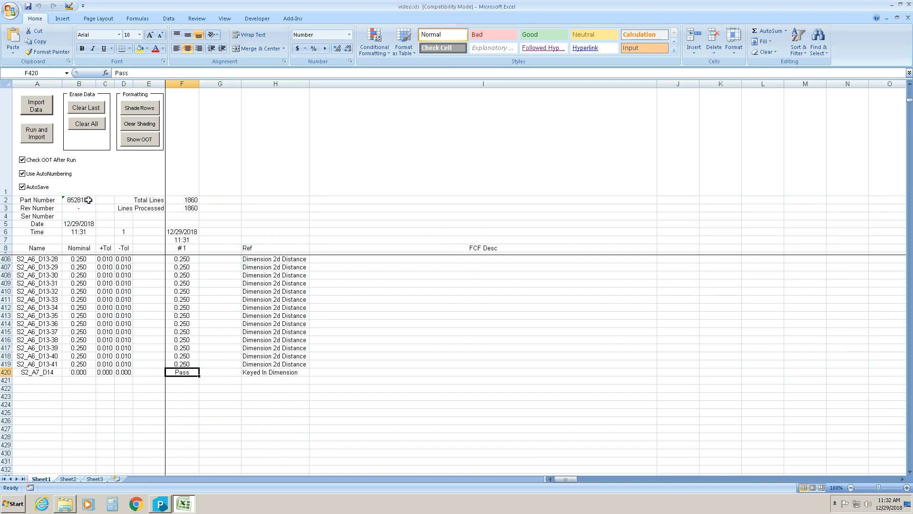
Step: Clear all imported data from the report and switch to PC-DMIS
{"action": "left_click", "coordinate": [82, 128]}
{"action": "left_click", "coordinate": [443, 276]}
{"action": "left_click", "coordinate": [160, 503]}
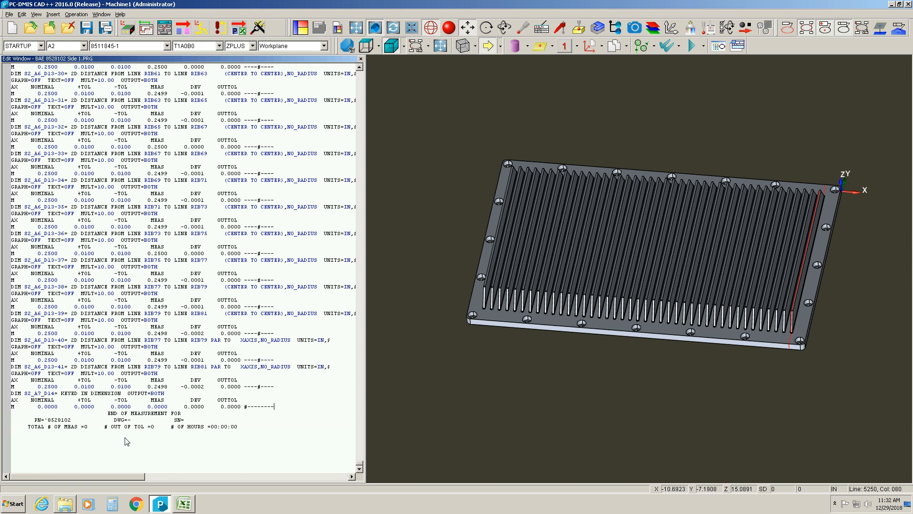
Step: Set the measured value of the keyed-in dimension S2_A7_D14 to 1
{"action": "double_click", "coordinate": [151, 407]}
{"action": "type", "text": "1"}
{"action": "left_click", "coordinate": [232, 426]}
Step: Switch to Excel and import the measurement data again with the changed keyed-in dimension
{"action": "left_click", "coordinate": [190, 503]}
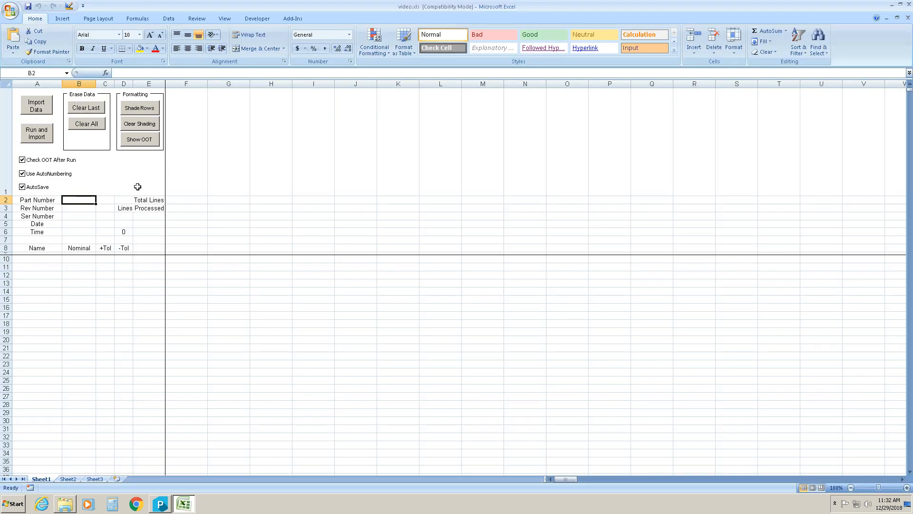
{"action": "left_click", "coordinate": [35, 109]}
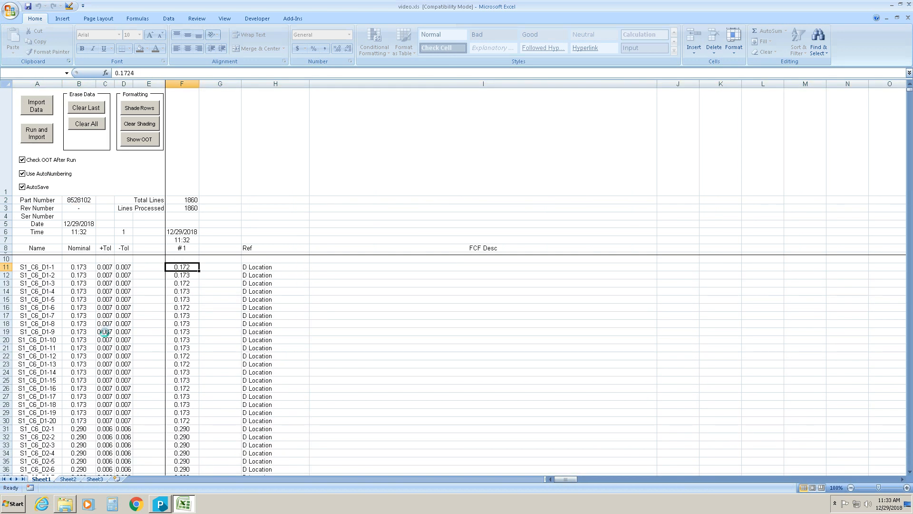
{"action": "left_click", "coordinate": [455, 277]}
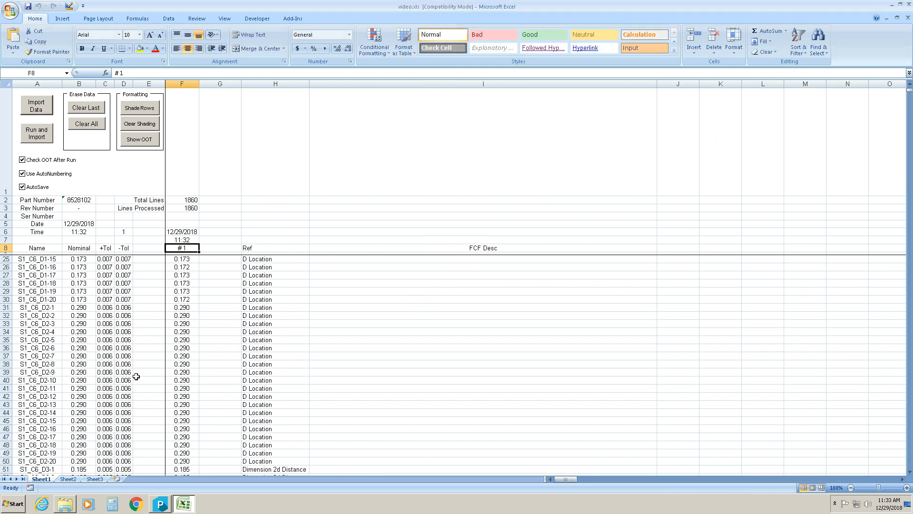
Step: Inspect the S2_A7_D14 result in cell F420 and compare it with the keyed-in dimension in PC-DMIS
{"action": "scroll", "coordinate": [164, 364], "scroll_direction": "down", "scroll_amount": 20}
{"action": "scroll", "coordinate": [118, 389], "scroll_direction": "down", "scroll_amount": 20}
{"action": "scroll", "coordinate": [148, 394], "scroll_direction": "down", "scroll_amount": 20}
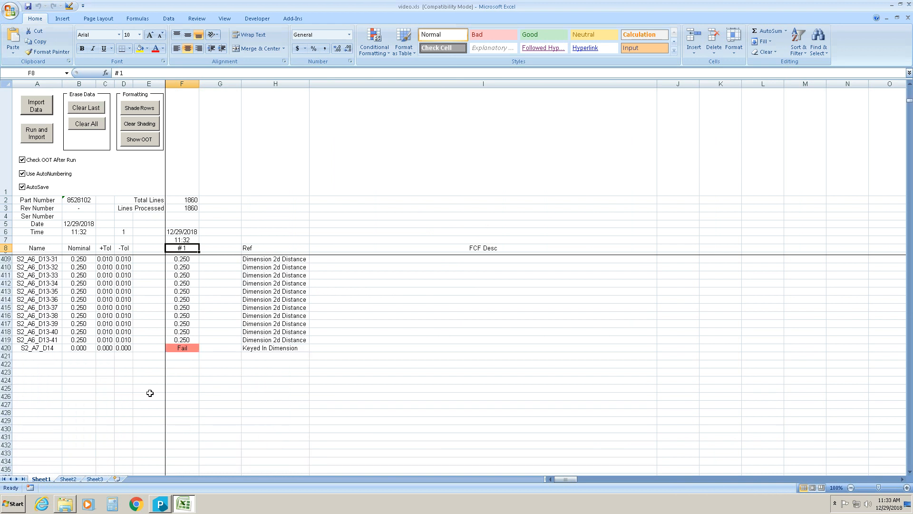
{"action": "left_click", "coordinate": [192, 348]}
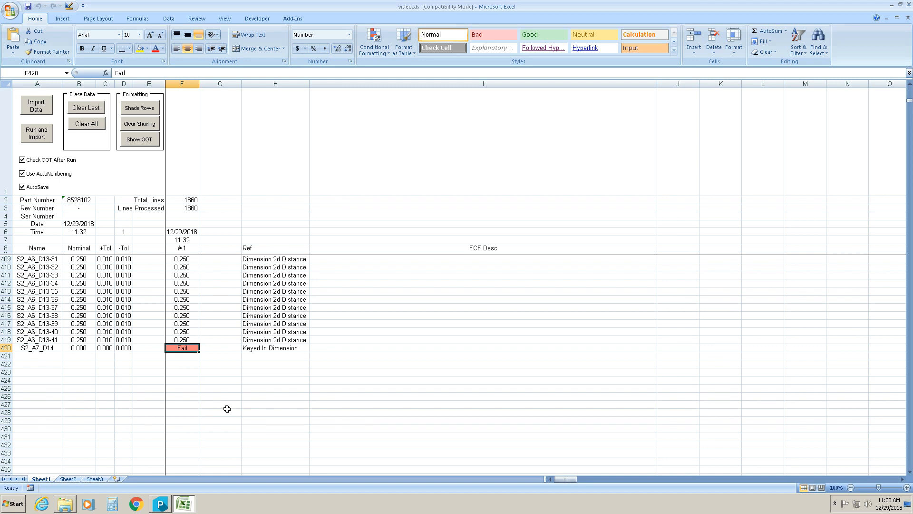
{"action": "left_click", "coordinate": [162, 507]}
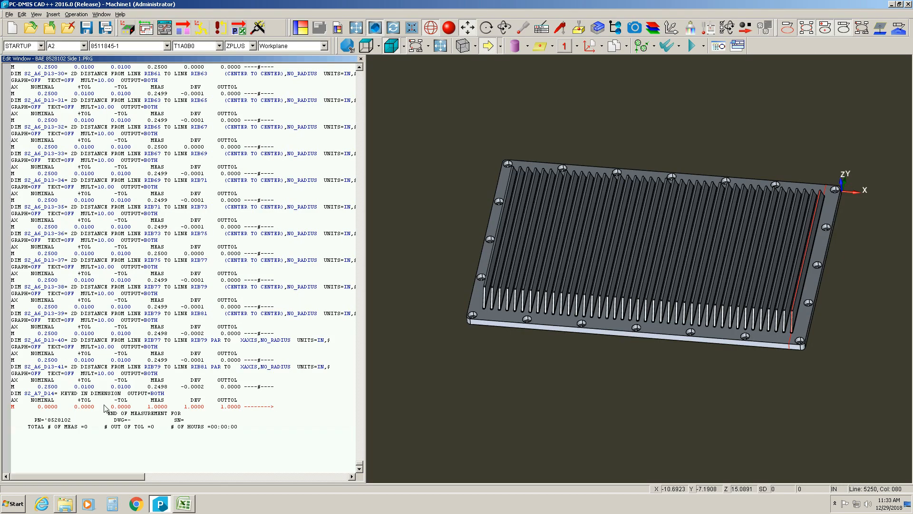
{"action": "left_click", "coordinate": [185, 505]}
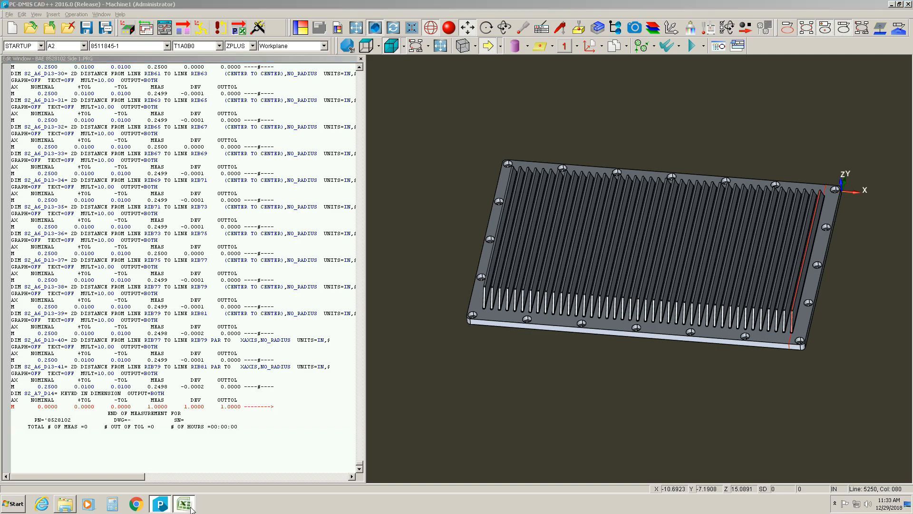
Step: Look back through the imported report up to its first rows and select cell A7
{"action": "scroll", "coordinate": [378, 333], "scroll_direction": "up", "scroll_amount": 2}
{"action": "scroll", "coordinate": [376, 313], "scroll_direction": "up", "scroll_amount": 20}
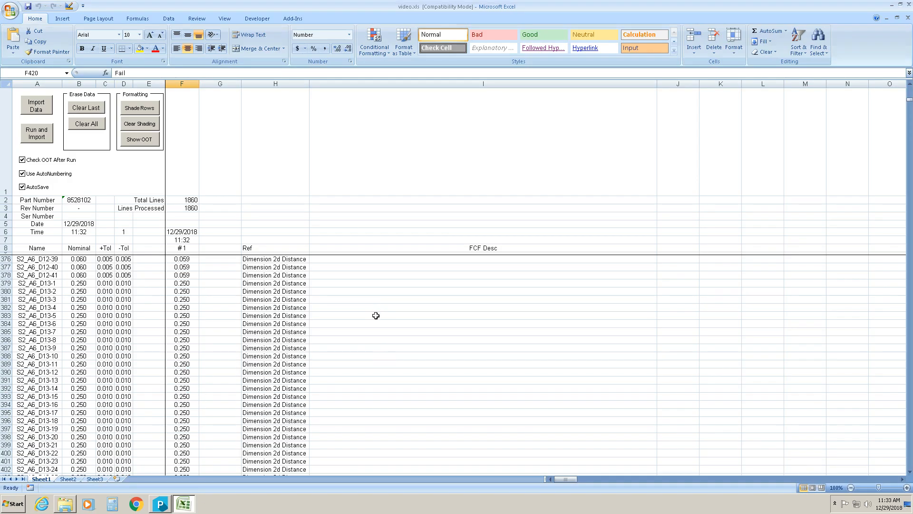
{"action": "scroll", "coordinate": [373, 332], "scroll_direction": "up", "scroll_amount": 20}
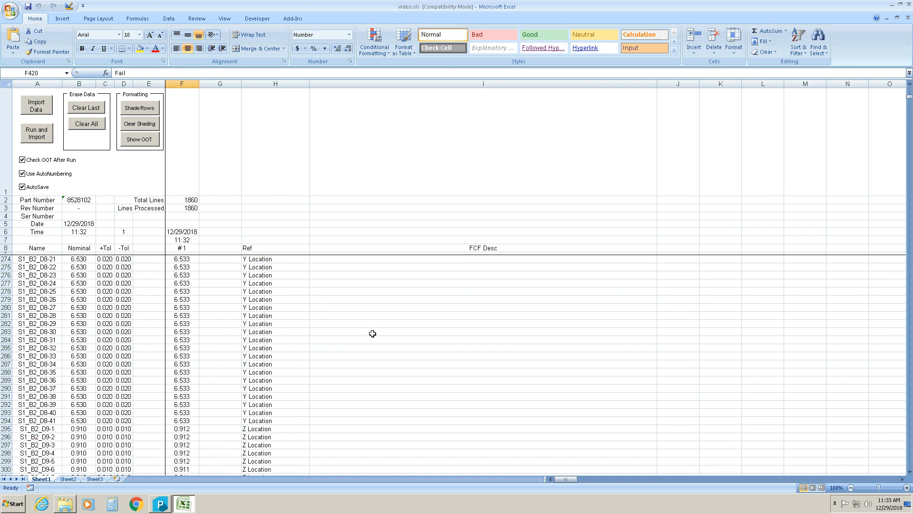
{"action": "scroll", "coordinate": [372, 336], "scroll_direction": "up", "scroll_amount": 20}
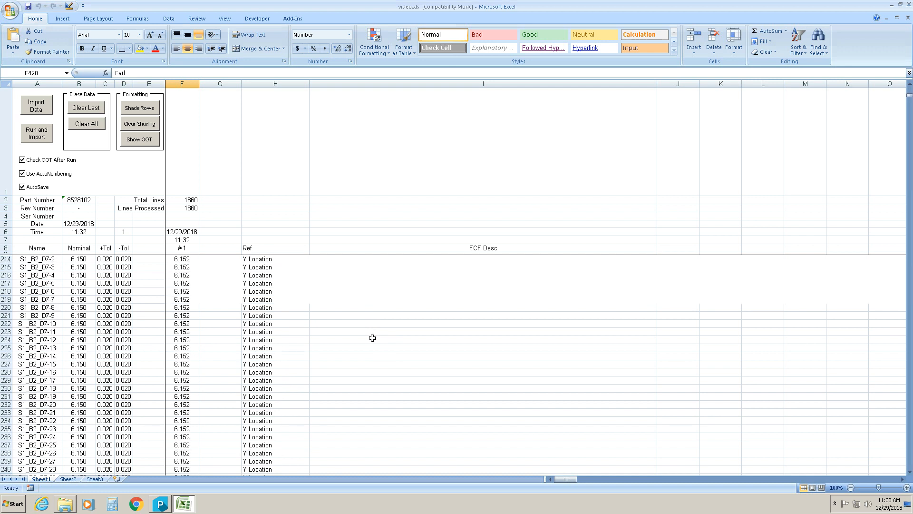
{"action": "scroll", "coordinate": [371, 349], "scroll_direction": "up", "scroll_amount": 20}
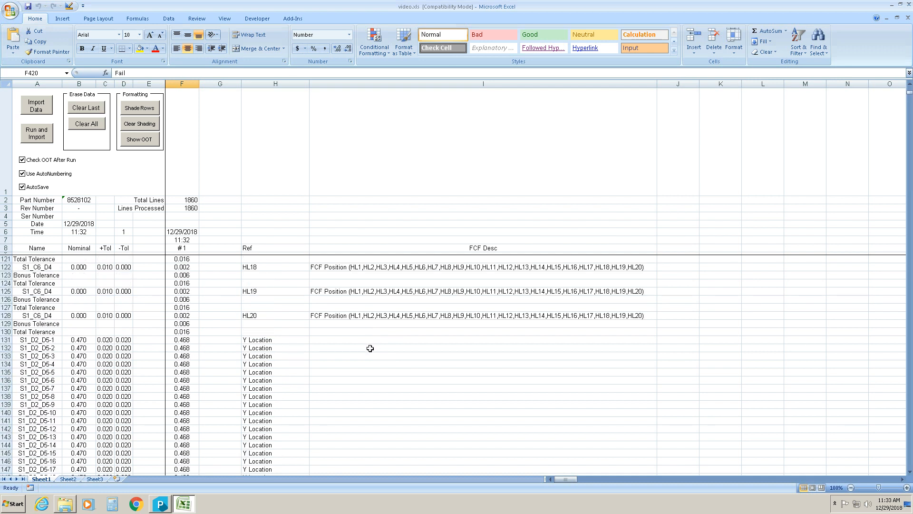
{"action": "scroll", "coordinate": [374, 355], "scroll_direction": "up", "scroll_amount": 16}
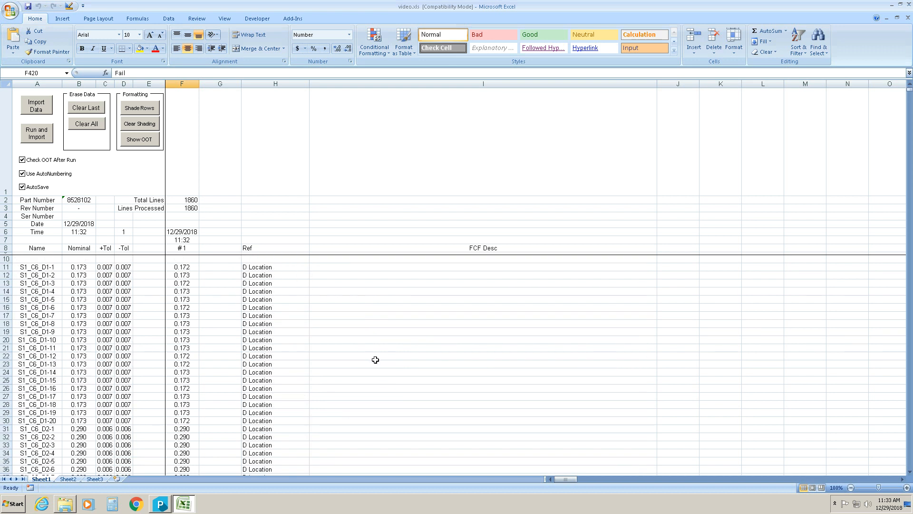
{"action": "left_click", "coordinate": [44, 258]}
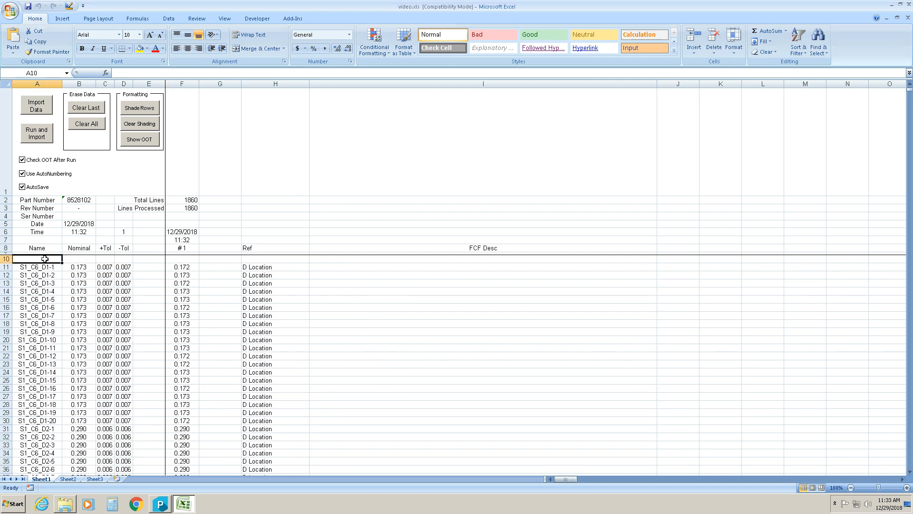
{"action": "left_click", "coordinate": [44, 241]}
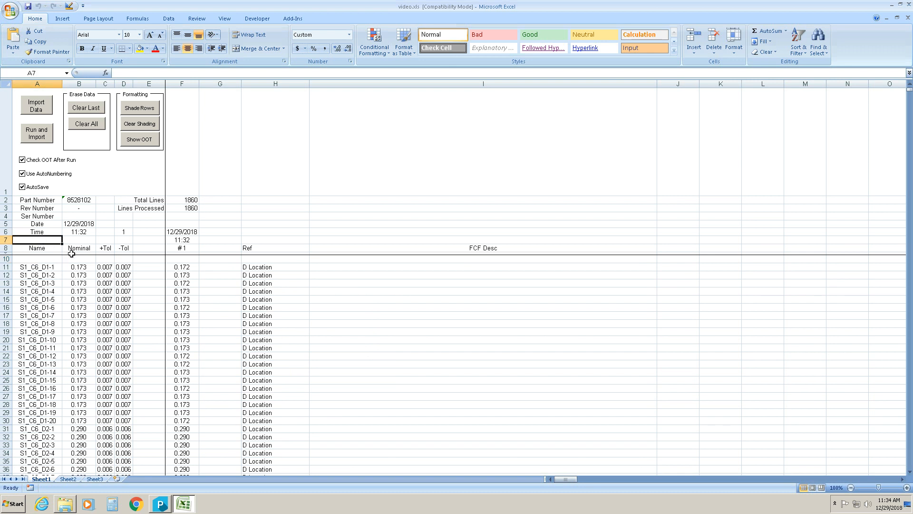